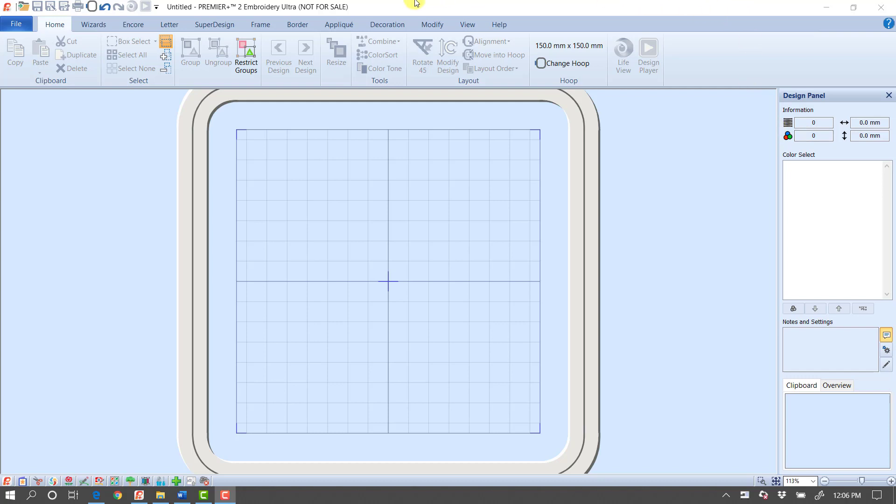
Step: Insert the gold buttonhole with knobbed ends from the SuperDesign Buttonholes 2 set at 40 mm
left_click(216, 24)
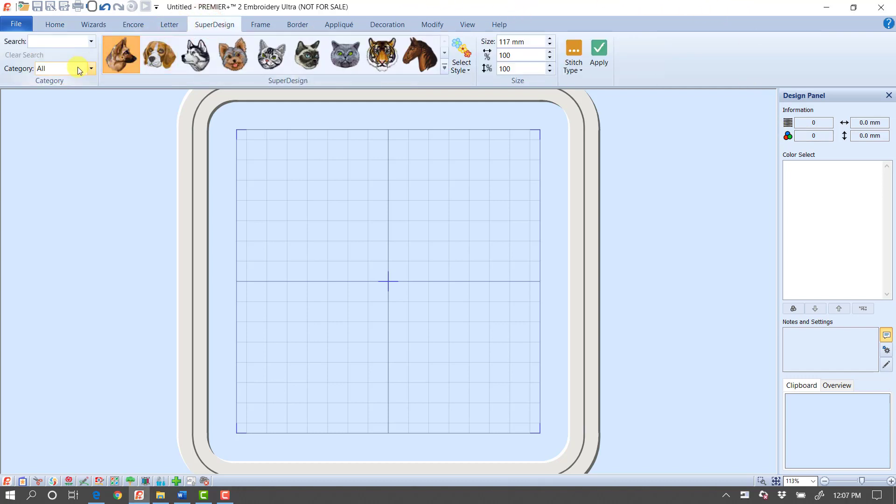
left_click(80, 68)
left_click(53, 115)
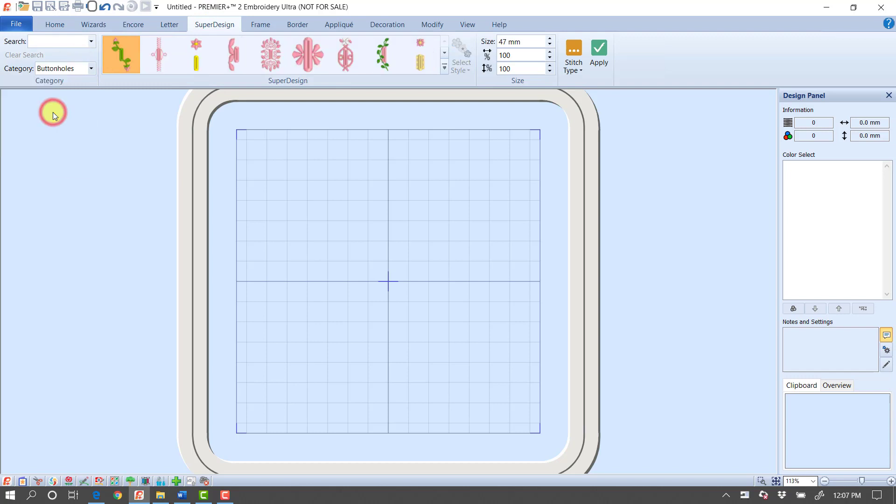
left_click(444, 68)
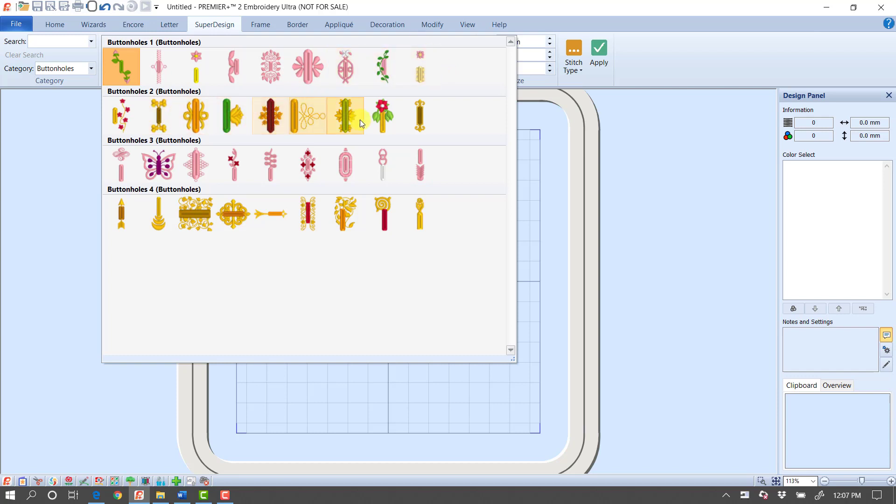
left_click(164, 119)
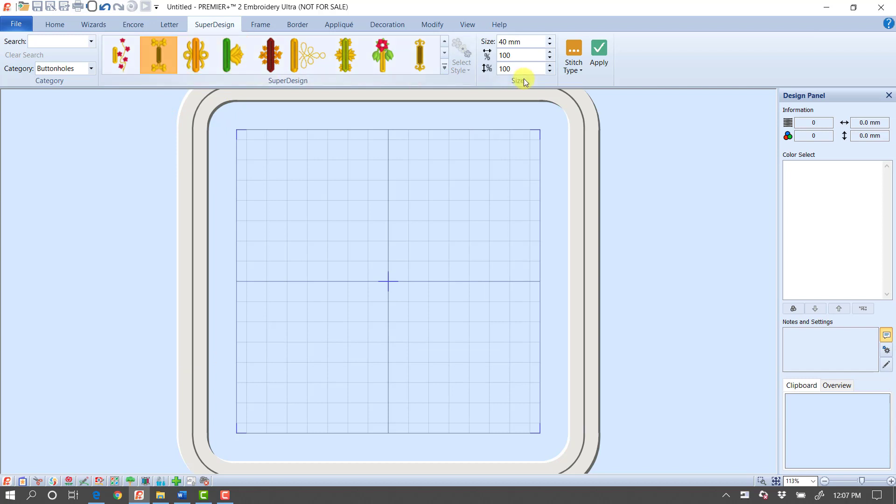
left_click(596, 60)
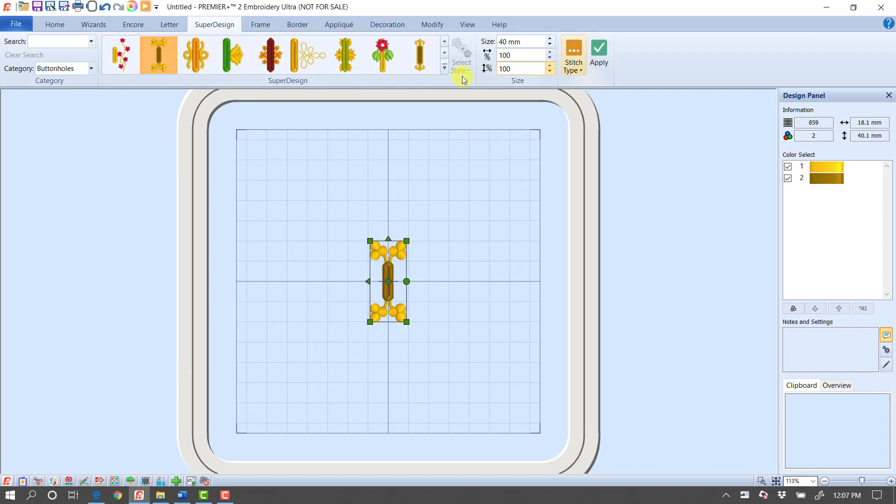
Step: Insert the green buttonhole with the yellow flower at 25 mm and move it beside the gold buttonhole
left_click(234, 57)
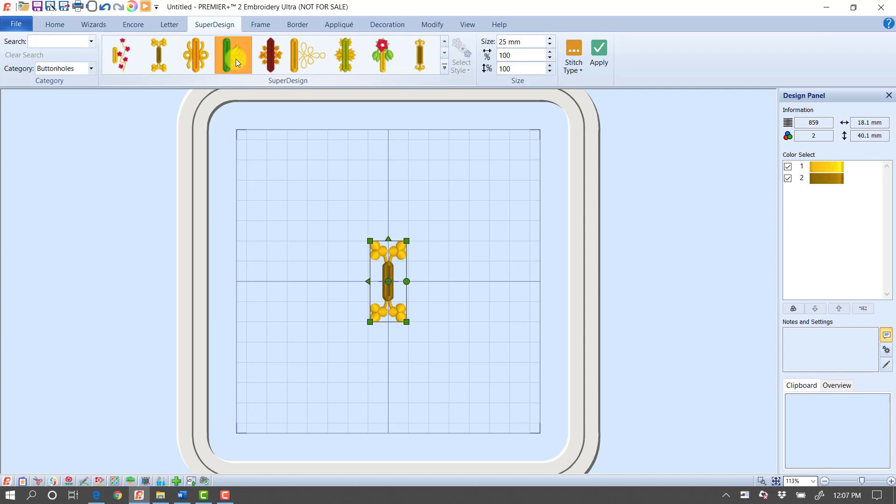
left_click(598, 59)
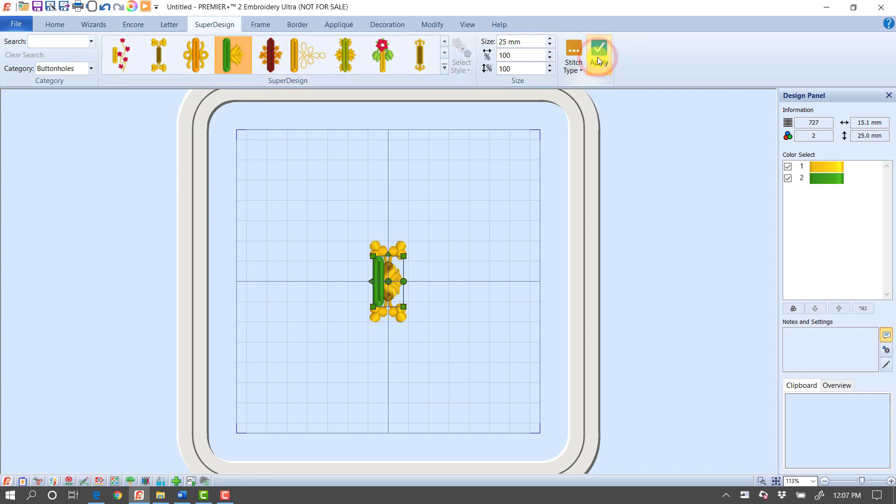
left_click_drag(389, 268, 438, 268)
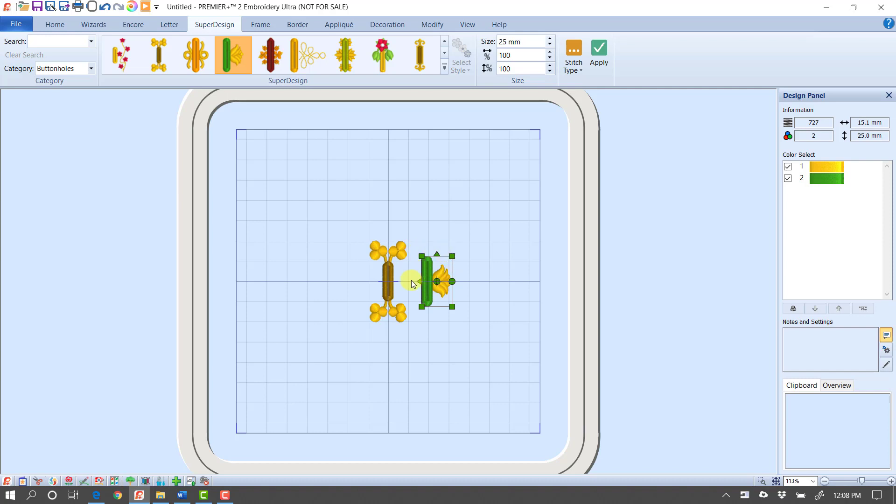
Step: Delete the gold buttonhole and move the green flower buttonhole above and to the left of the hoop centre
left_click(387, 275)
key("Delete")
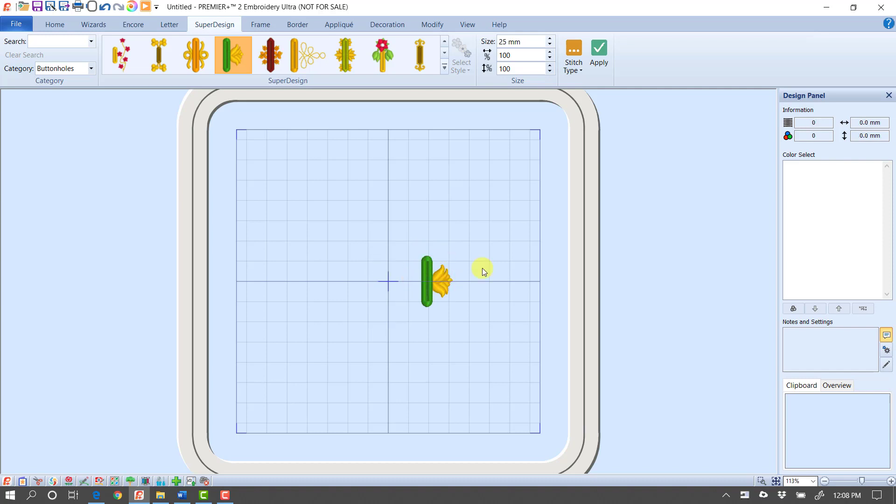
left_click(429, 279)
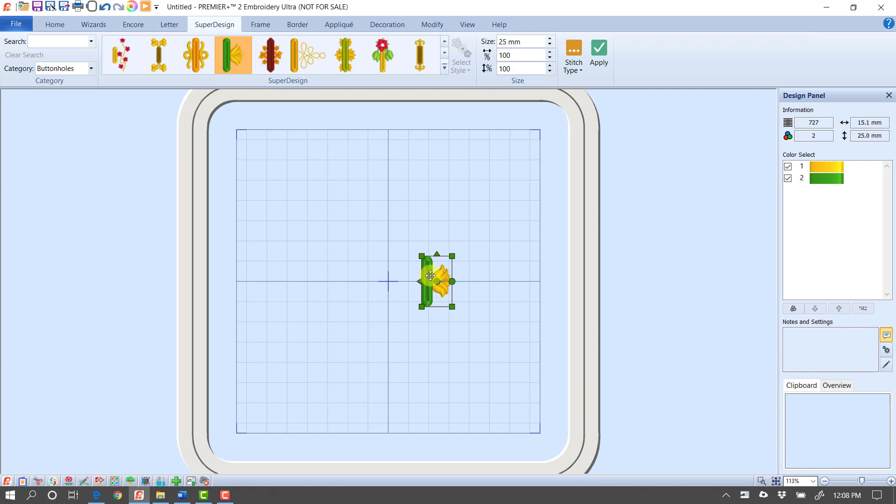
left_click_drag(429, 279, 343, 235)
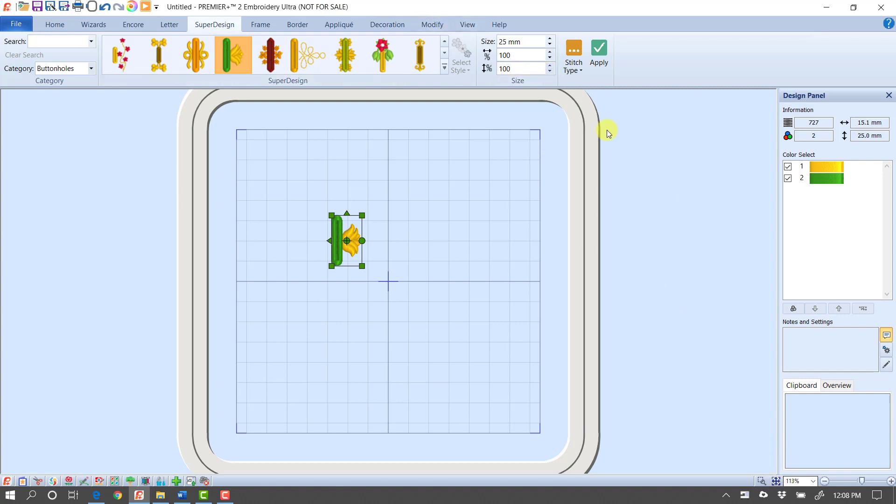
Step: Measure the length of the green buttonhole from end to end with Get Length
left_click(462, 27)
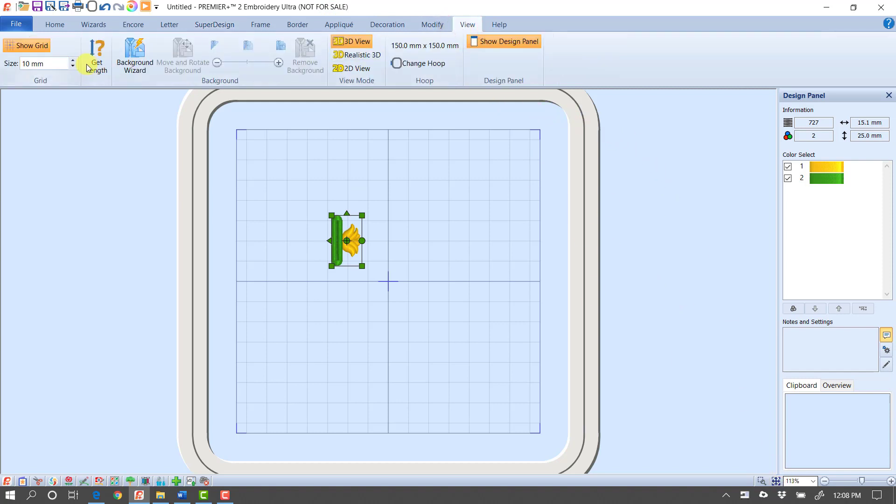
left_click(95, 65)
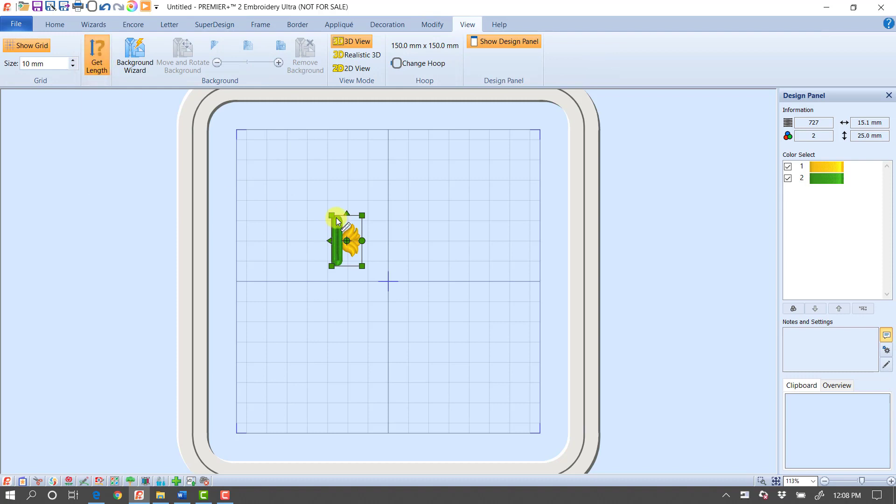
left_click_drag(336, 216, 336, 264)
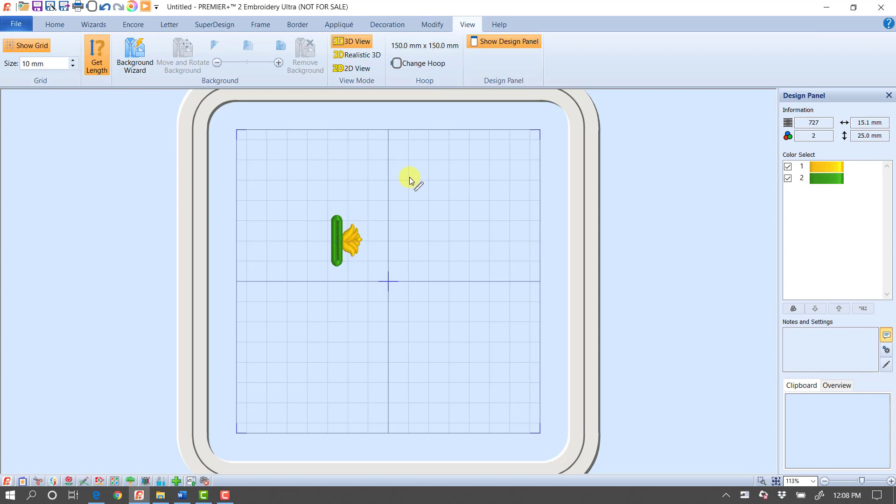
key("Escape")
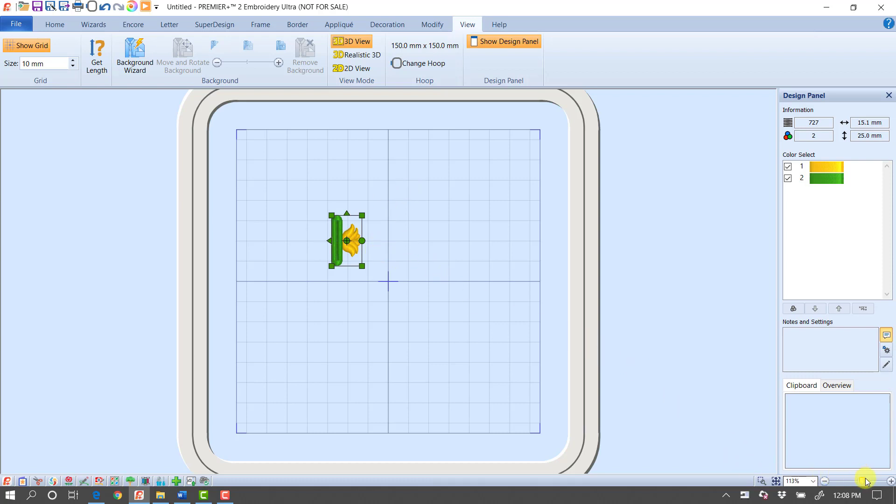
Step: Move the green flower buttonhole just right of the vertical centre line and scale it down to about 13.2 x 21.8 mm
left_click_drag(861, 480, 872, 481)
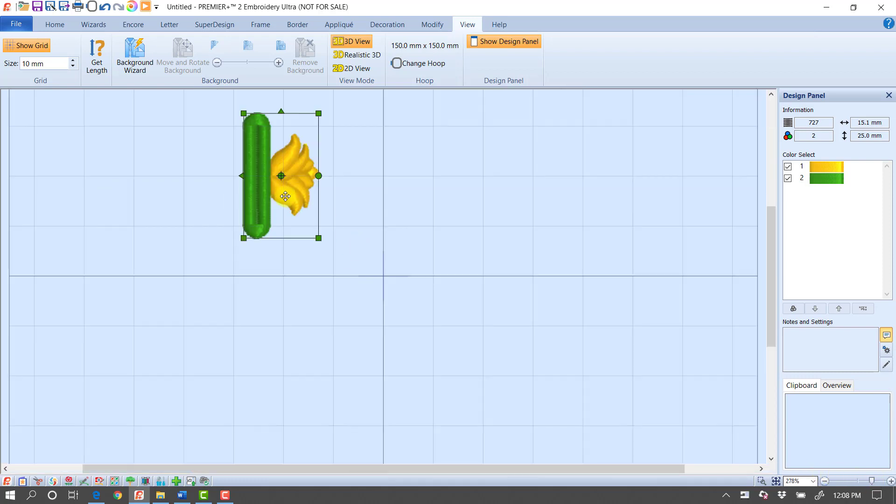
left_click_drag(286, 156, 445, 185)
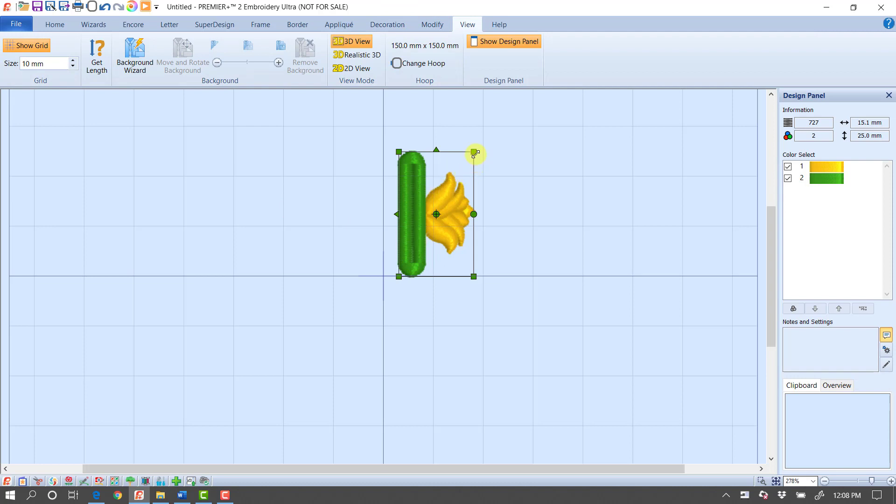
mouse_move(474, 152)
left_mouse_down()
mouse_move(540, 114)
mouse_move(468, 160)
mouse_move(457, 174)
mouse_move(508, 145)
mouse_move(466, 181)
left_mouse_up()
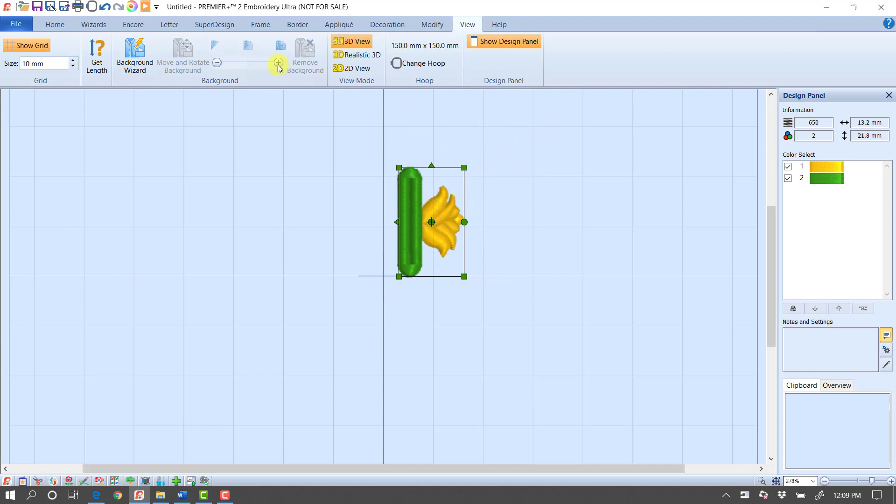
Step: Measure the length of the resized green buttonhole with Get Length
left_click(98, 57)
left_click_drag(411, 168, 411, 278)
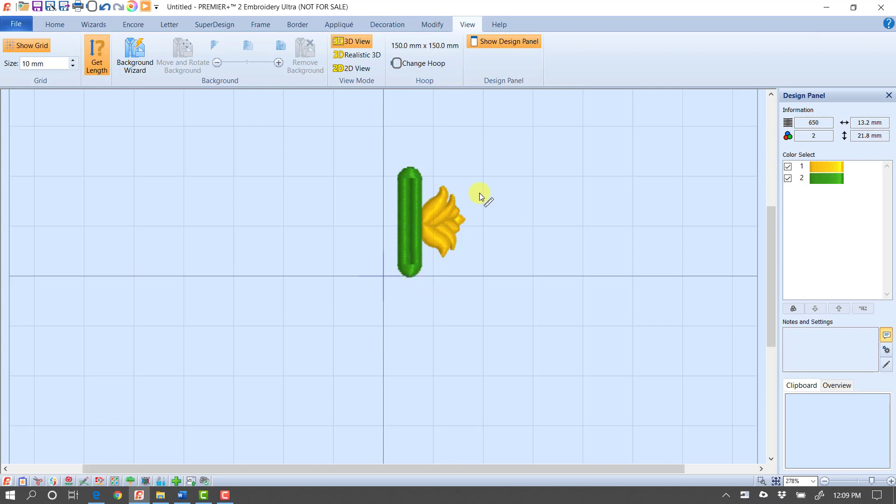
key("Escape")
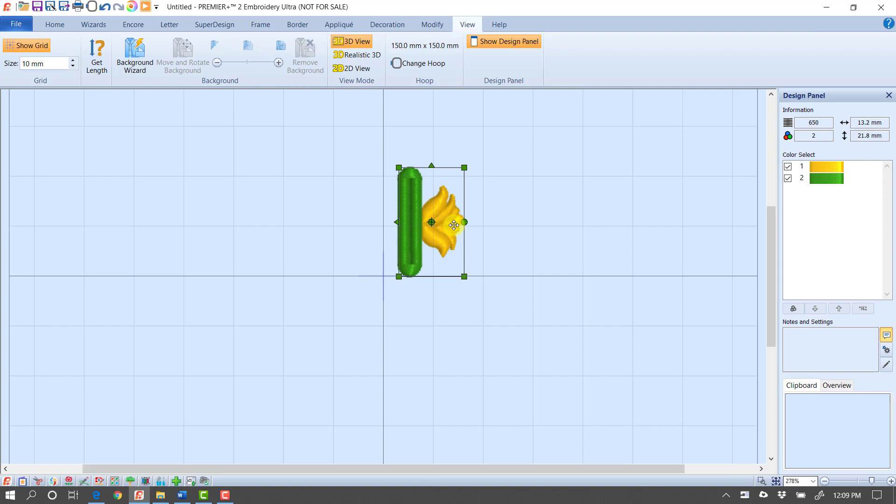
Step: Open the flower buttonhole for stitch modification, fixing the design as embroidery stitches
left_click(433, 27)
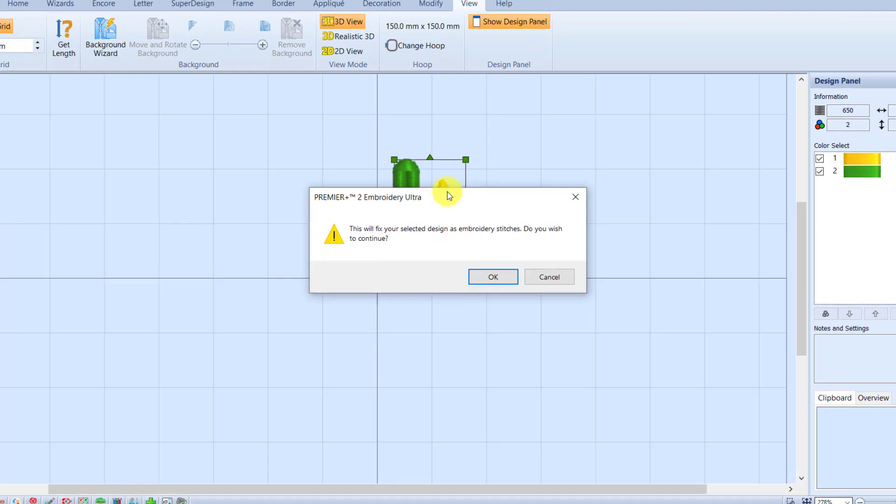
left_click_drag(444, 169, 661, 323)
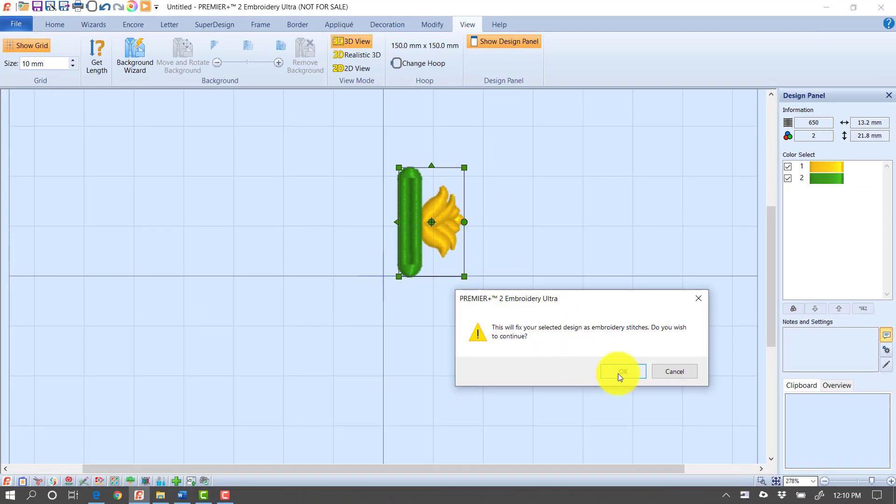
left_click(618, 373)
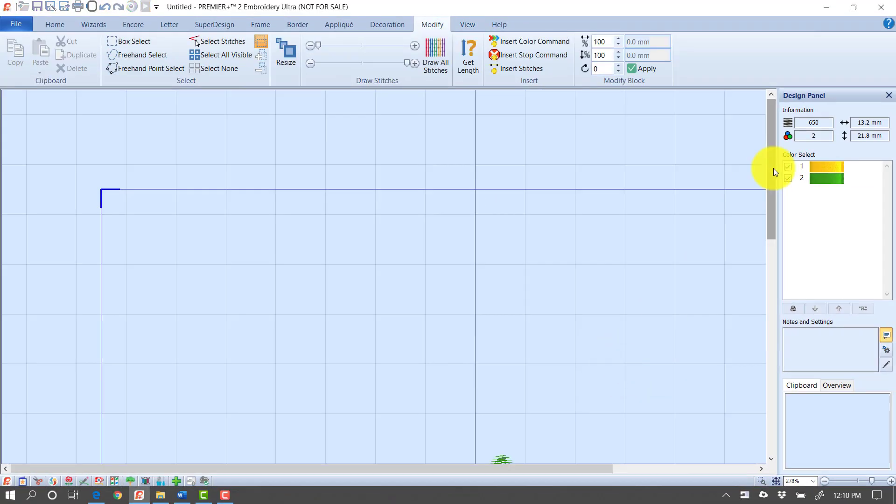
Step: Hide the green colour, delete all the visible yellow flower stitches, and leave stitch modification
left_click_drag(772, 169, 775, 260)
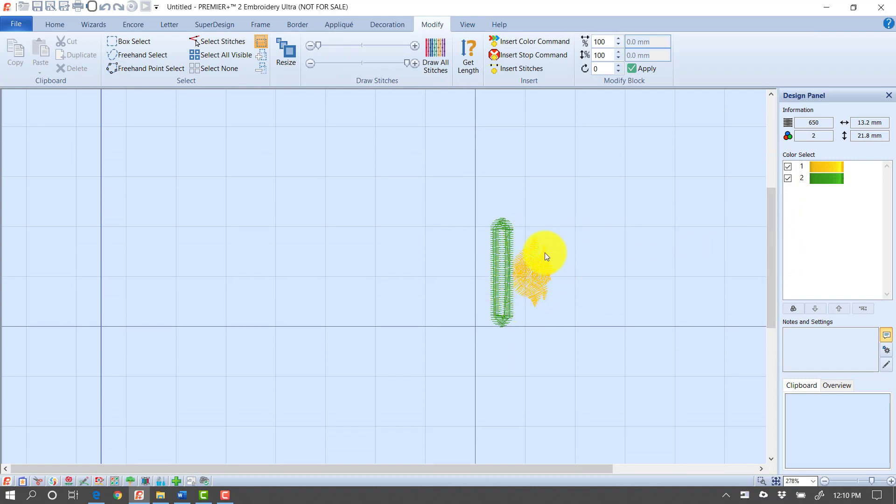
left_click(788, 178)
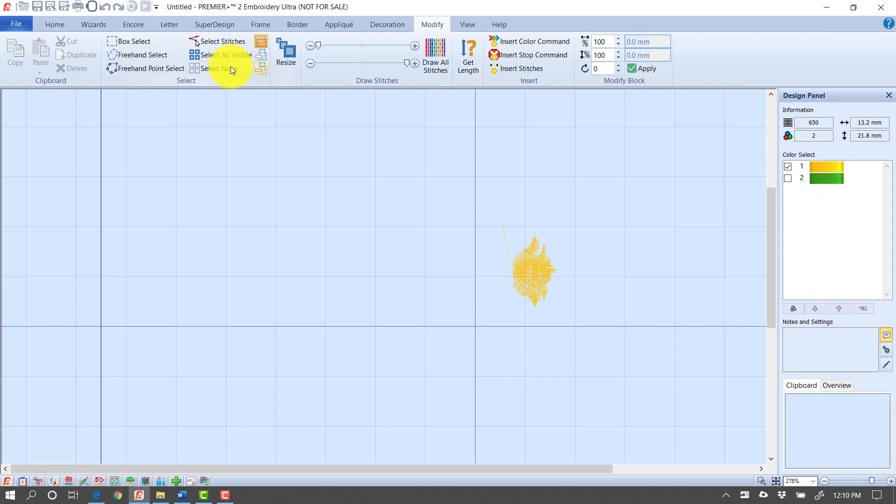
left_click(225, 55)
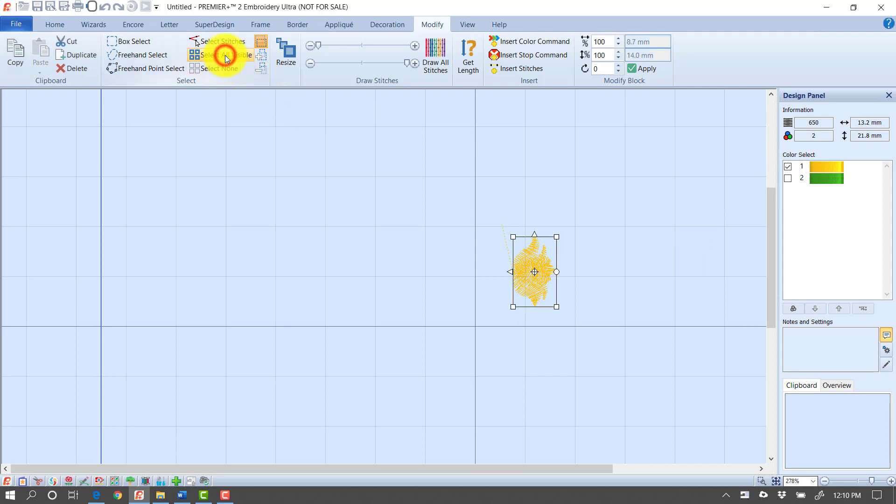
left_click(78, 73)
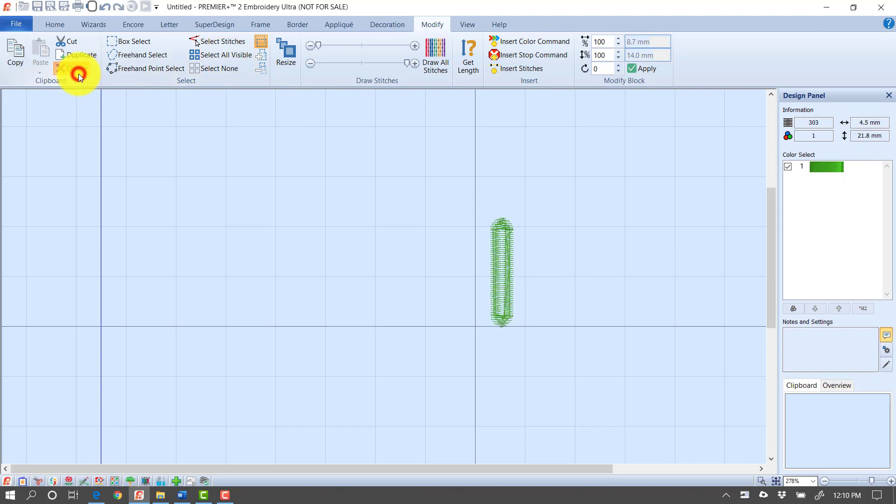
left_click(56, 26)
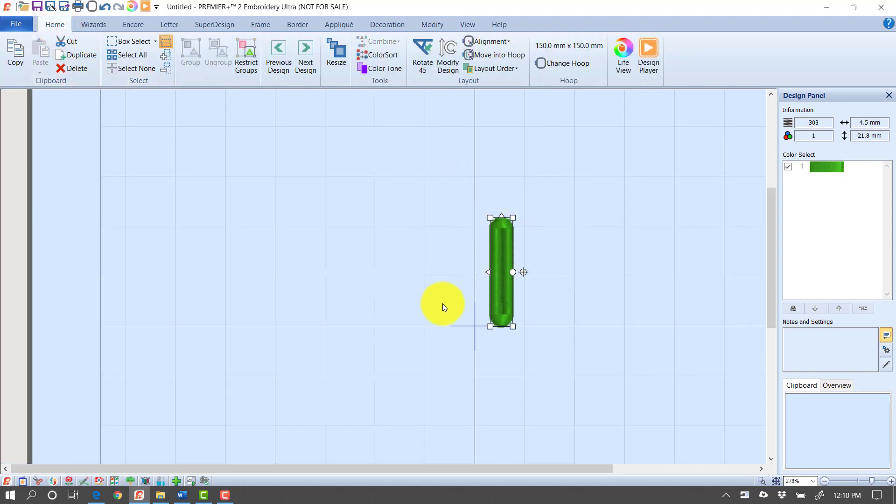
Step: Change the hoop to a custom size with a width of 12" (305 mm)
left_click(777, 482)
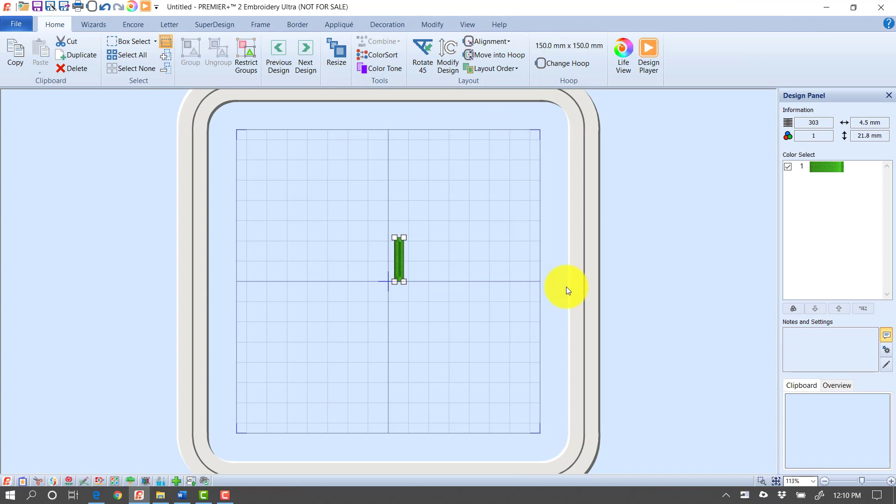
left_click(542, 61)
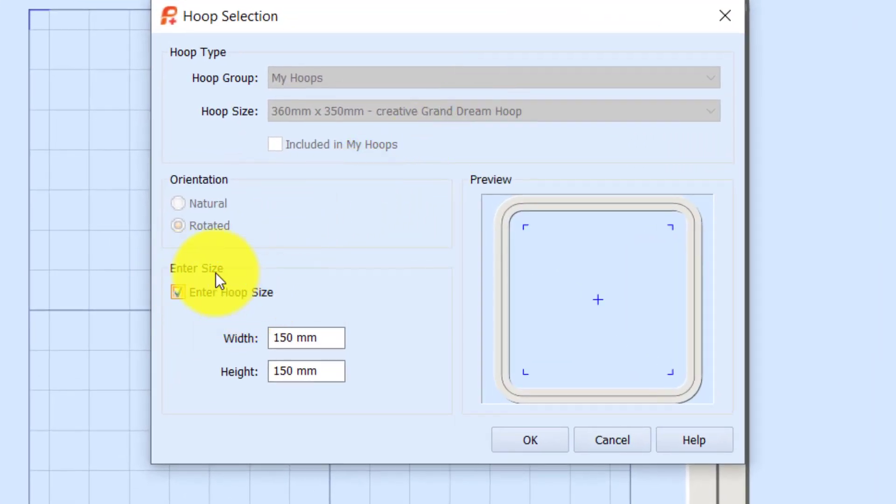
left_click(326, 337)
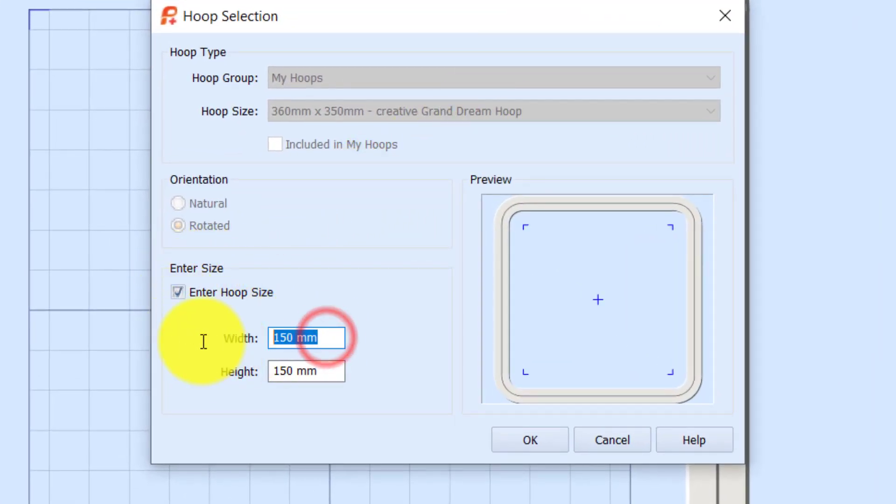
type("12\"")
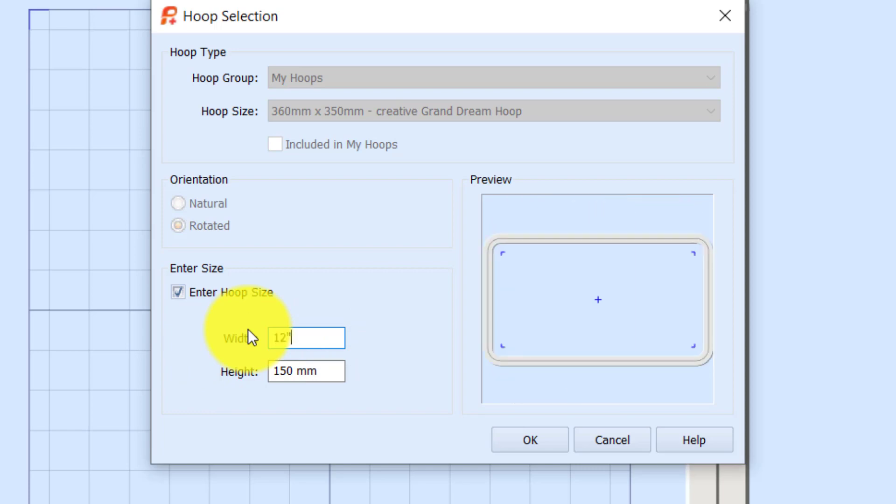
key("Tab")
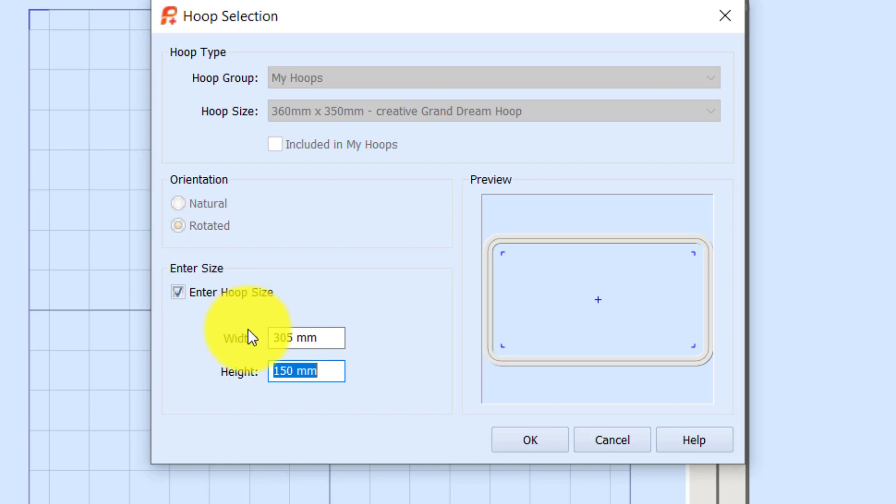
left_click(545, 438)
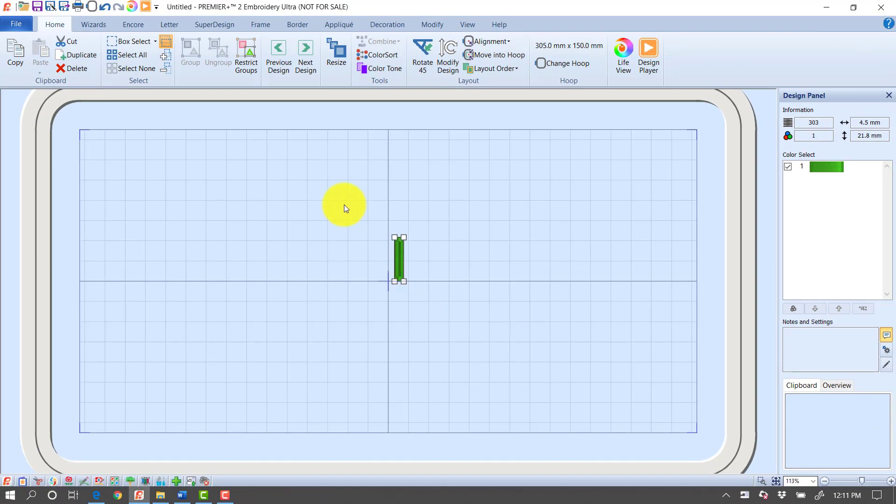
Step: Preview an Encore layout of five buttonholes repeated along a straight line
left_click(136, 24)
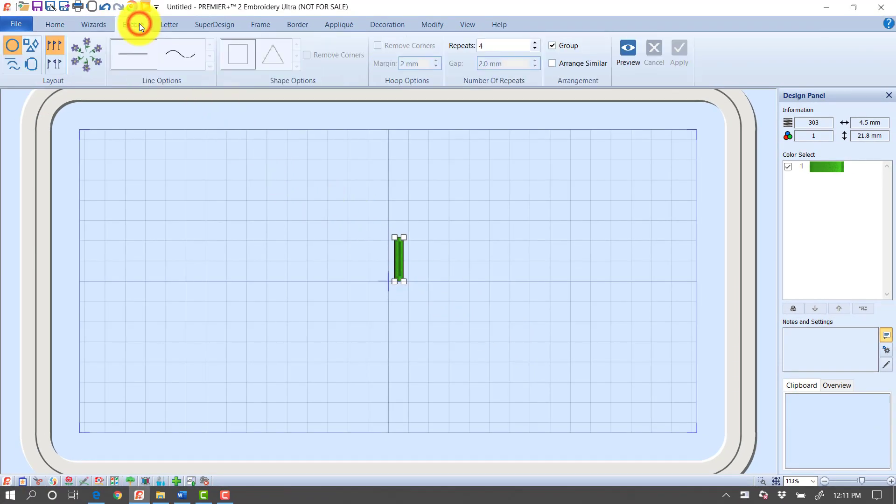
left_click(13, 63)
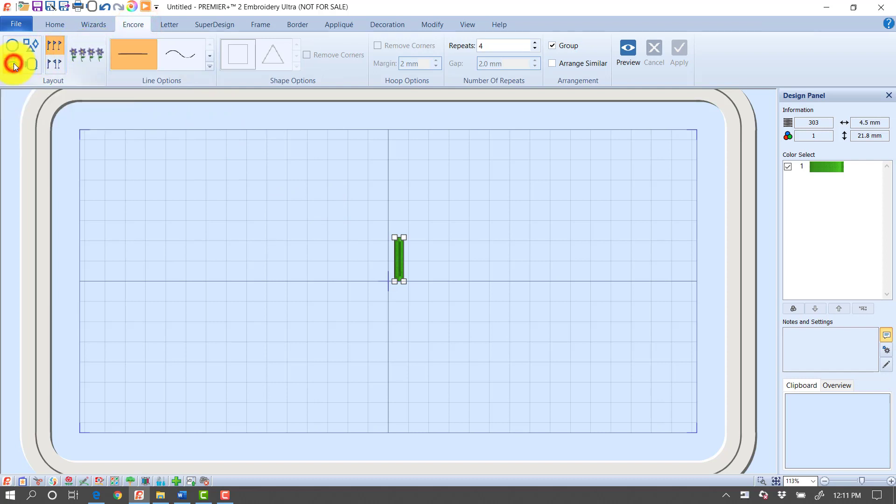
left_click(534, 42)
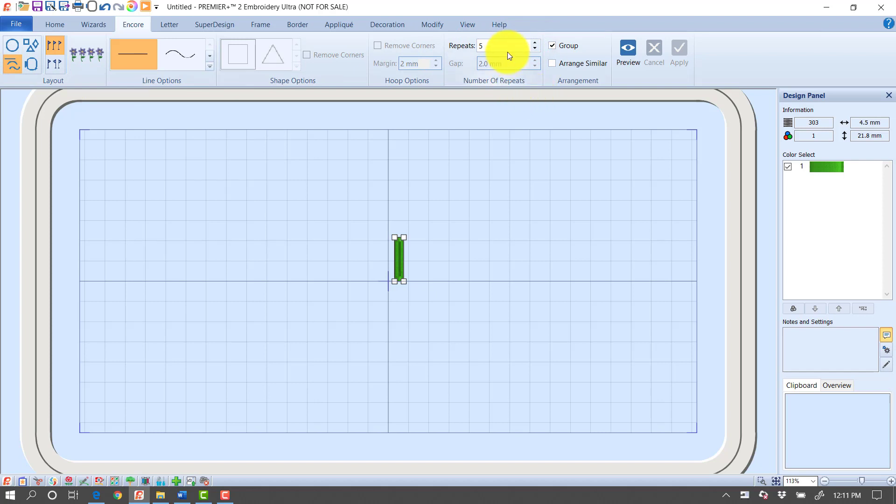
left_click(625, 66)
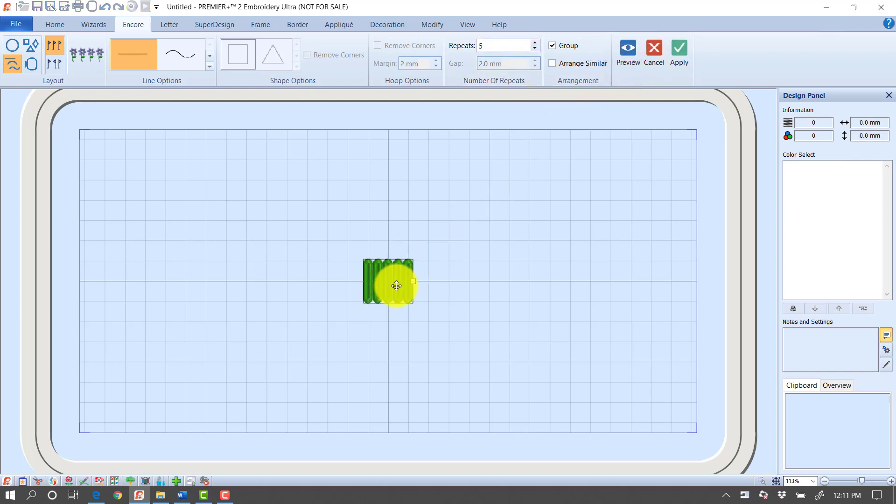
Step: Stretch the row of five buttonholes to about 307 mm wide and apply the Encore layout
left_click_drag(414, 281, 699, 279)
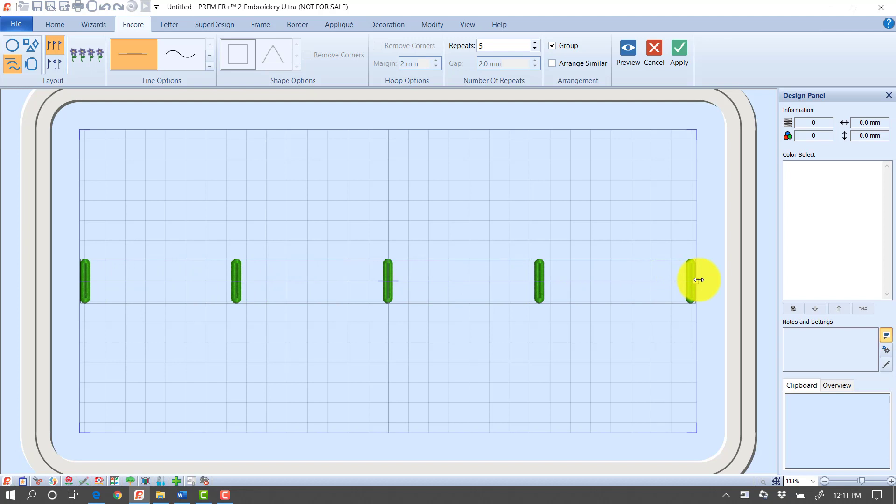
left_click_drag(698, 280, 702, 280)
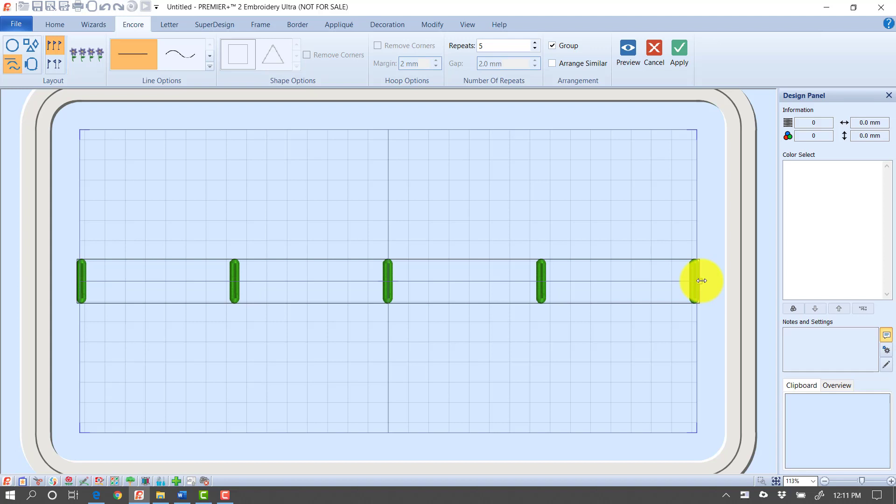
left_click(684, 55)
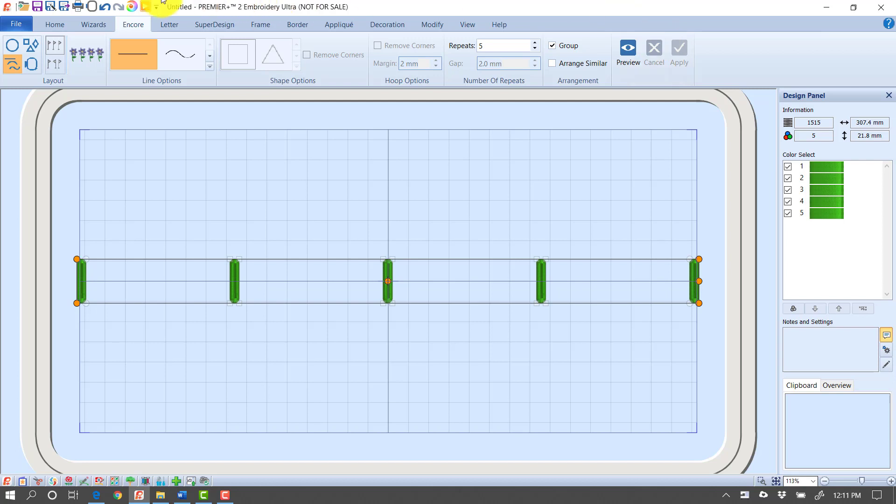
Step: Change the custom hoop size to 360 mm wide and 200 mm high
left_click(52, 27)
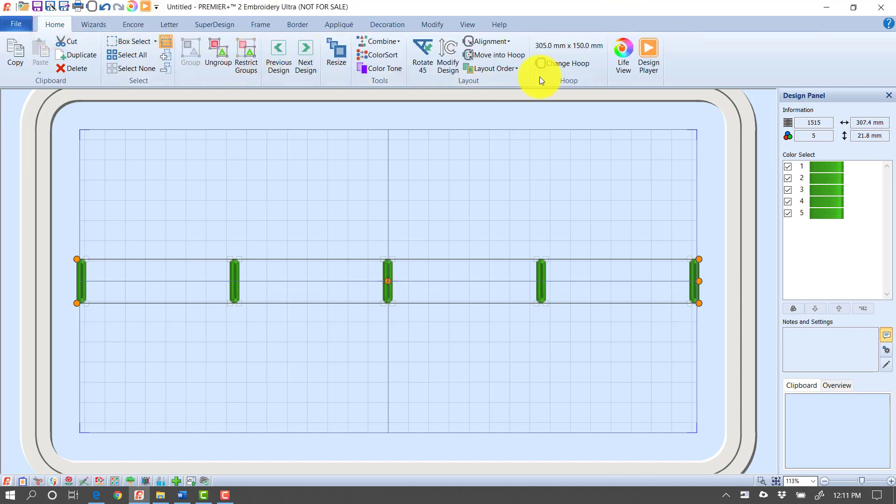
left_click(549, 64)
left_click(322, 272)
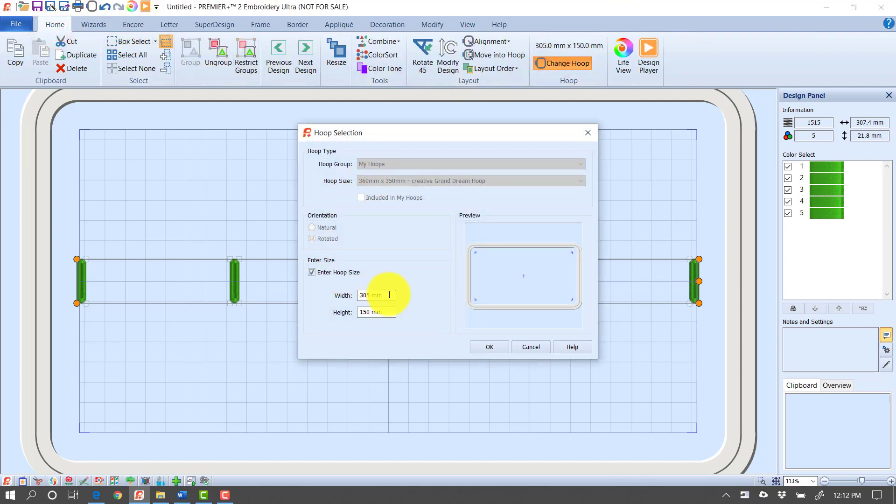
left_click_drag(389, 295, 321, 294)
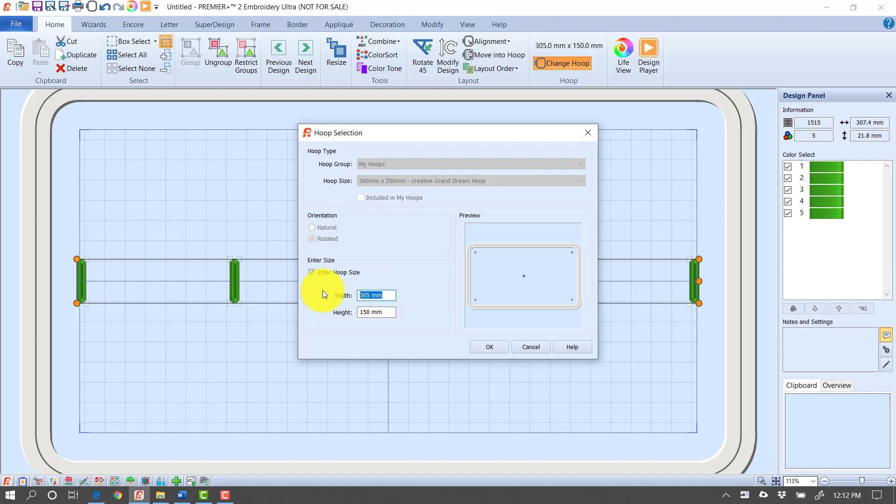
type("360")
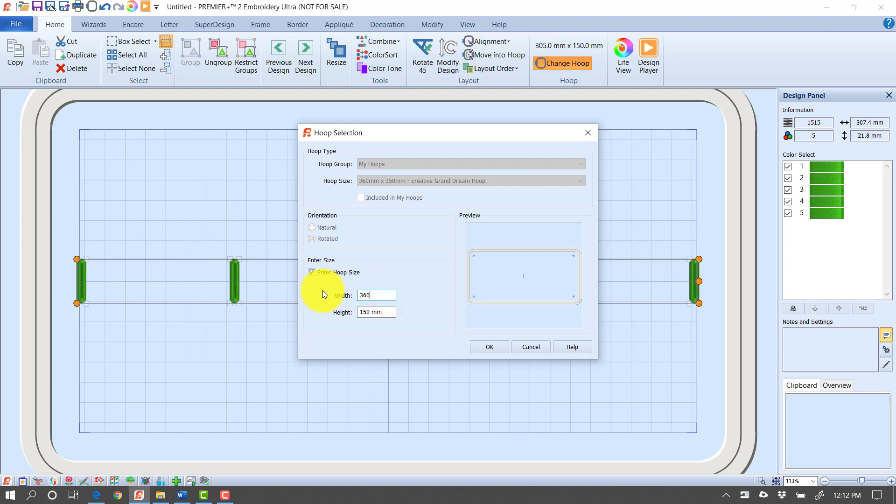
key("Tab")
type("200")
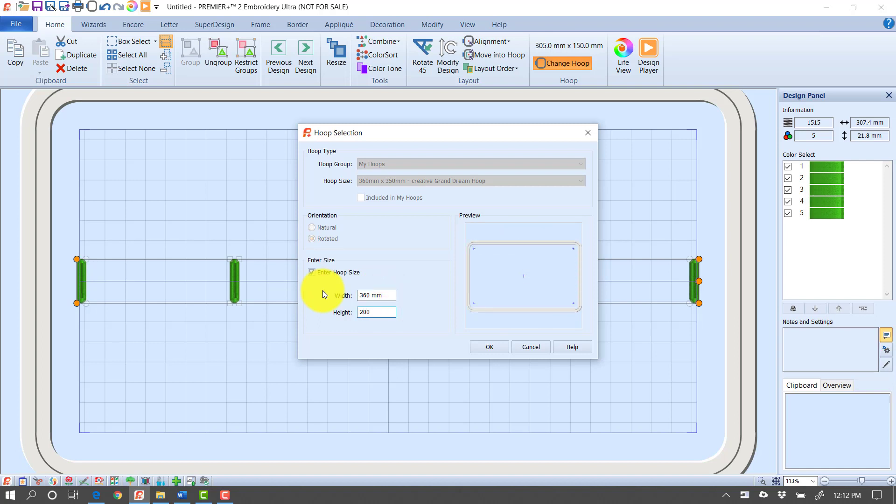
left_click(489, 347)
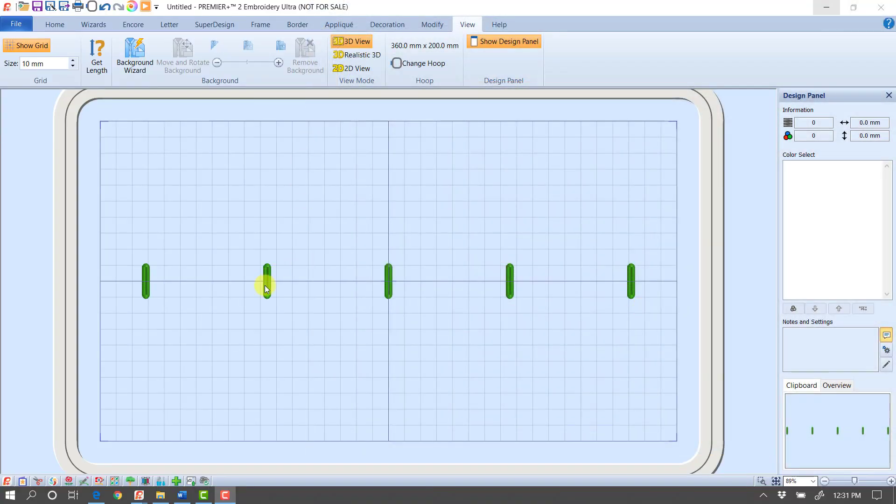
Step: Move the grouped row of buttonholes to the upper part of the hoop
left_click(265, 285)
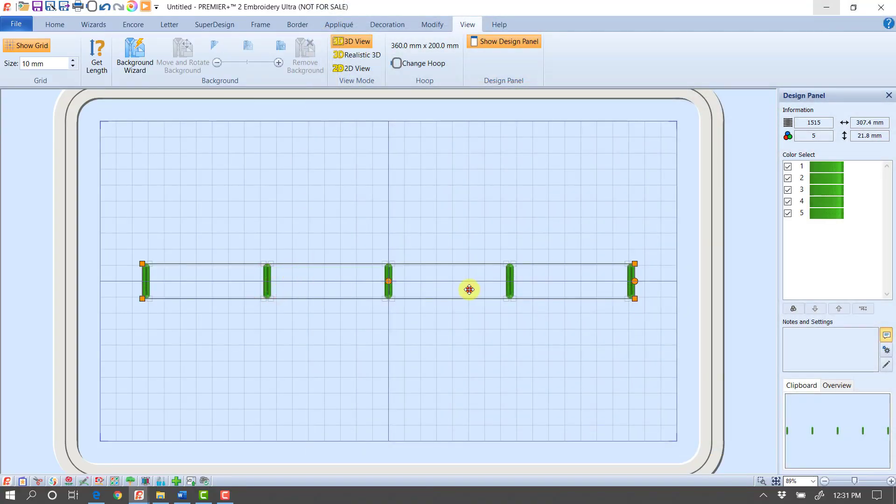
left_click_drag(469, 290, 487, 172)
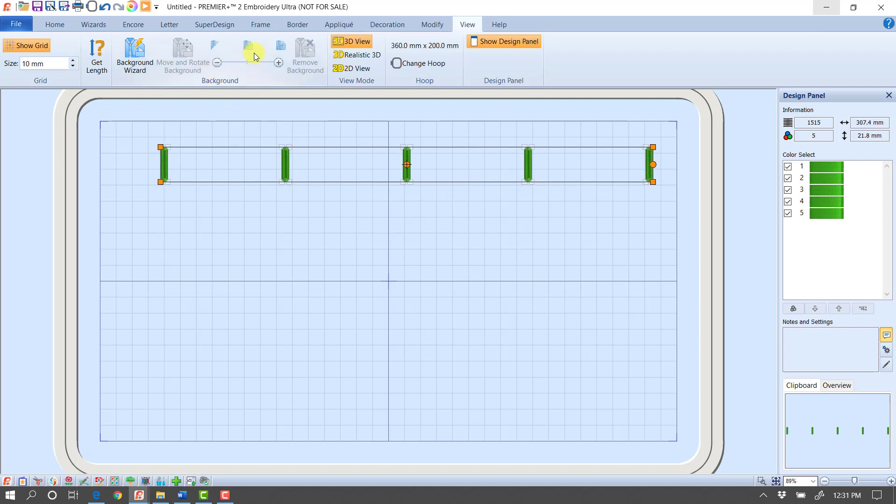
Step: Add a 200 mm motif underline using Pfaff 1.1 Essential Stitches pattern 1 as a running stitch, with the buttonholes deselected
left_click(297, 25)
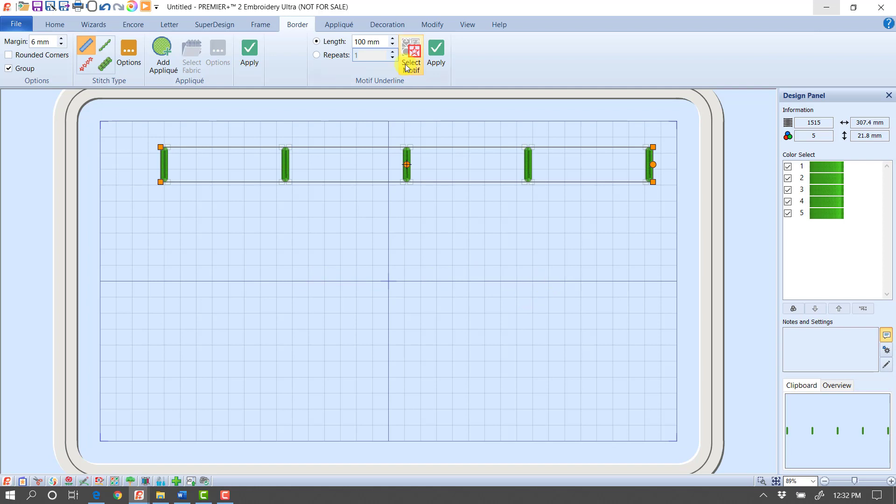
left_click(385, 44)
left_click_drag(362, 50, 406, 42)
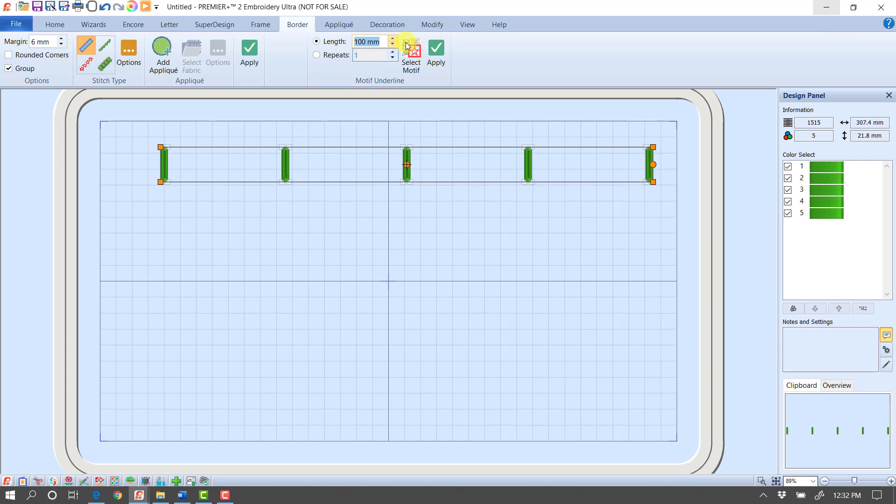
type("200")
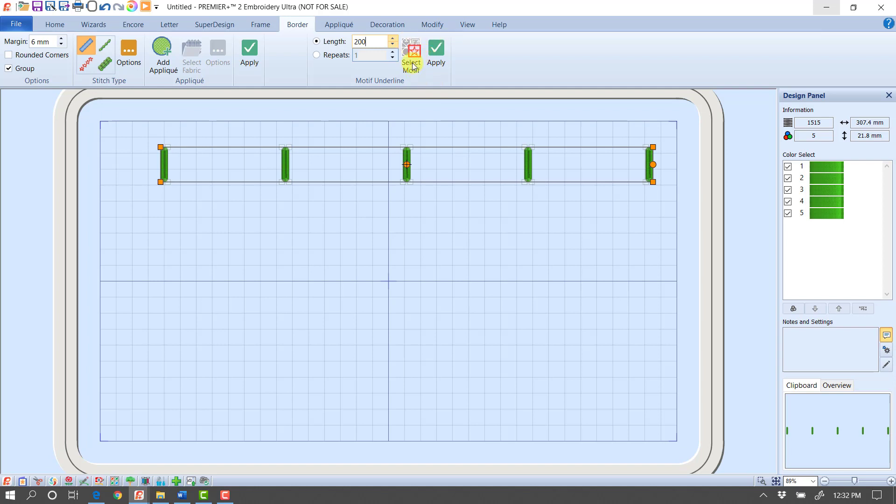
left_click(413, 65)
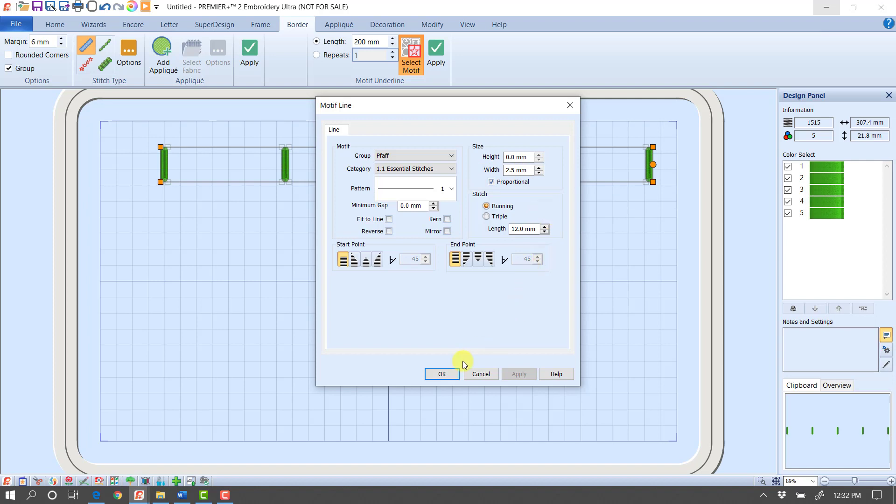
left_click(440, 372)
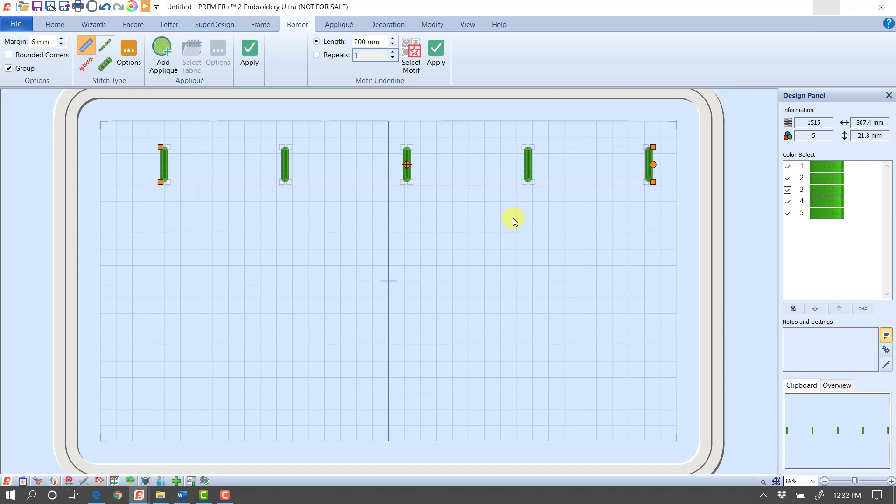
left_click(695, 185)
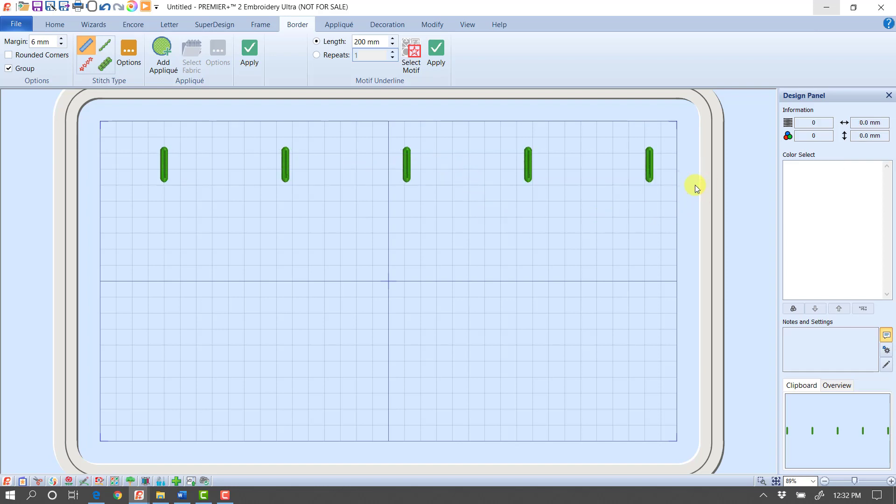
left_click(439, 62)
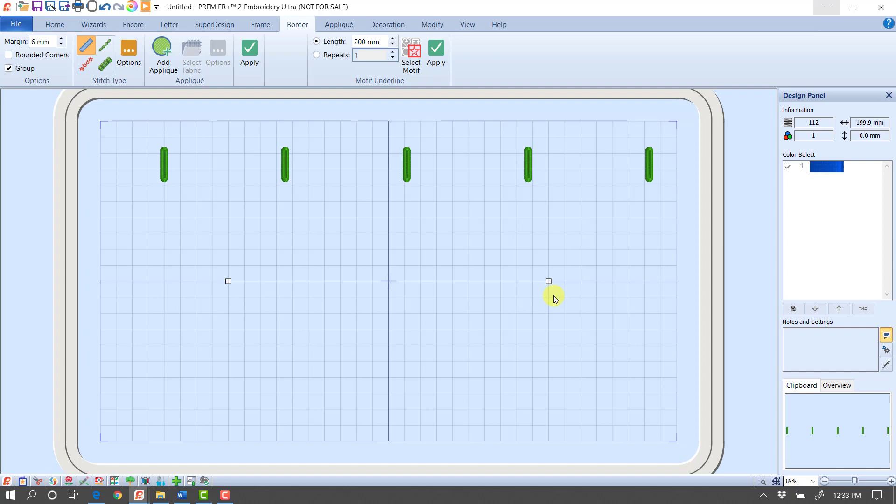
Step: Move the blue motif line to the back of the layout order
left_click(46, 28)
left_click(488, 66)
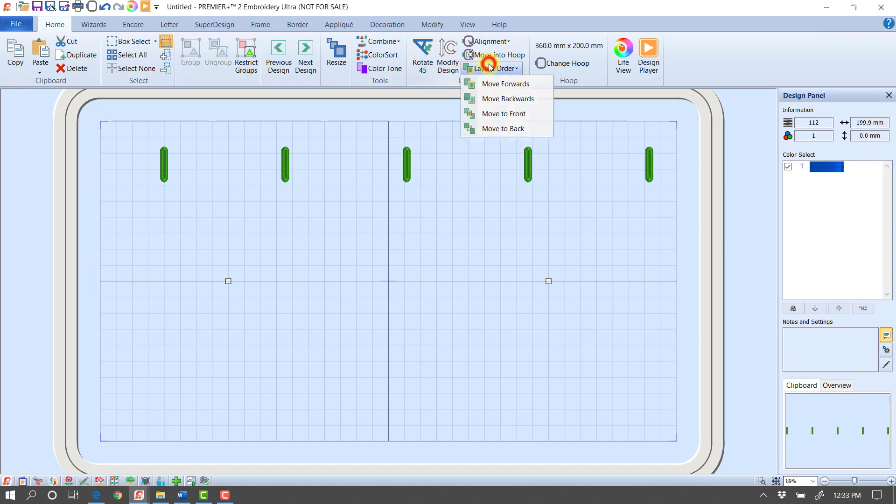
left_click(504, 129)
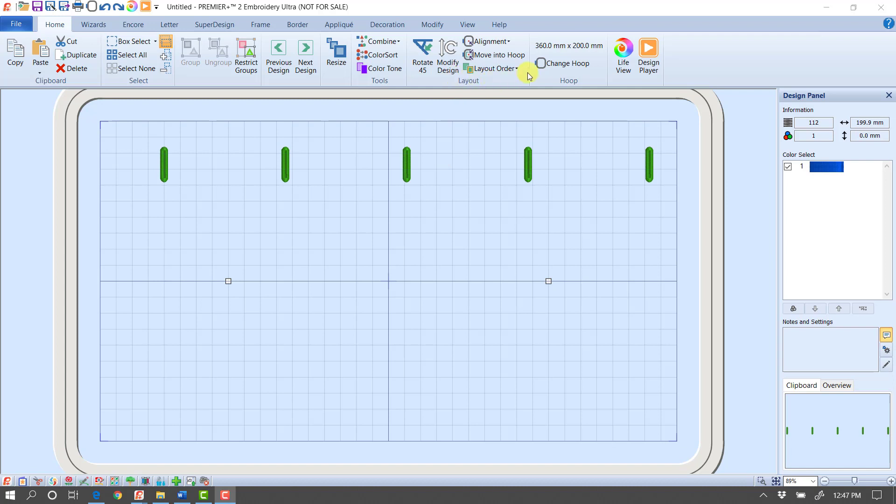
Step: Change the hoop to the Pfaff creative icon 360mm x 200mm creative Deluxe Hoop in natural orientation
left_click(544, 63)
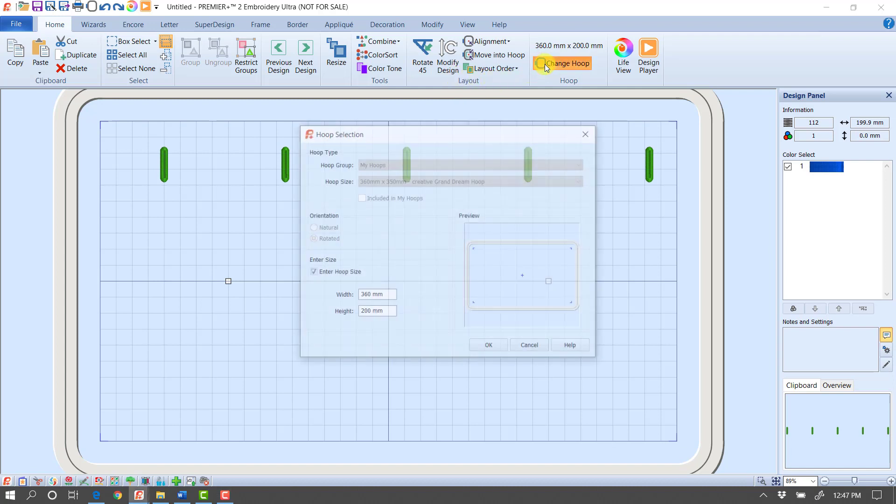
left_click(337, 276)
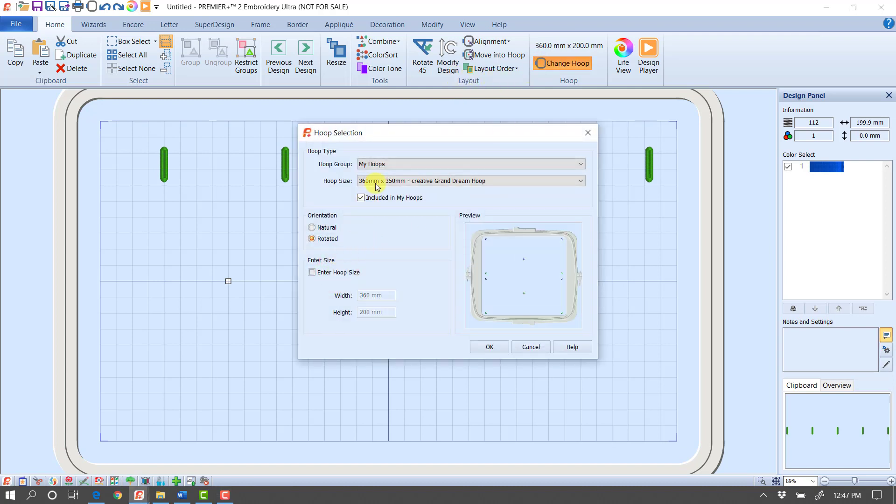
left_click(381, 166)
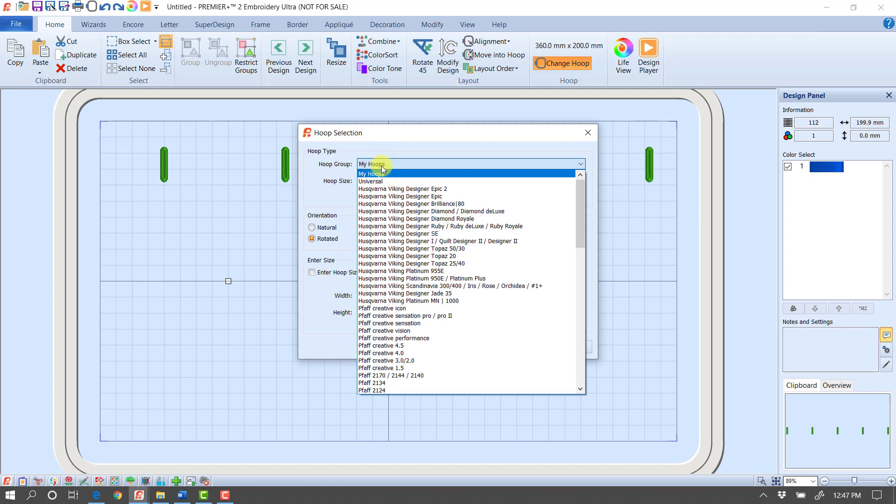
left_click(400, 309)
left_click(408, 181)
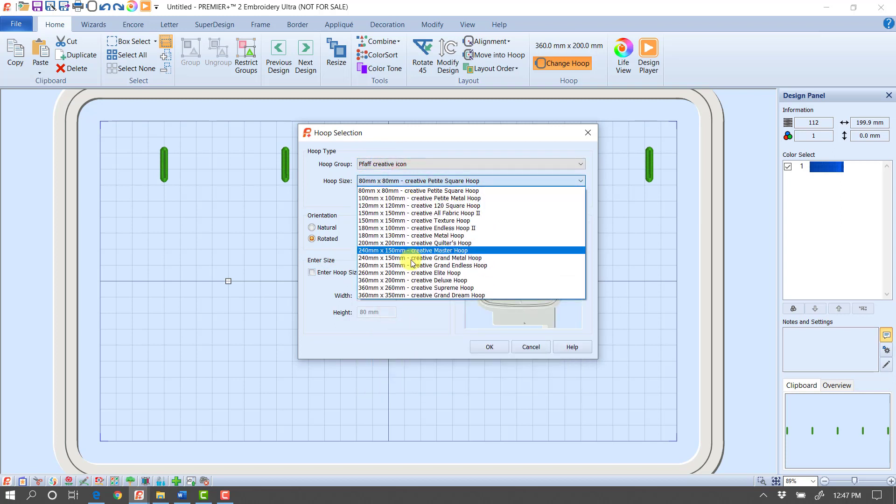
left_click(410, 279)
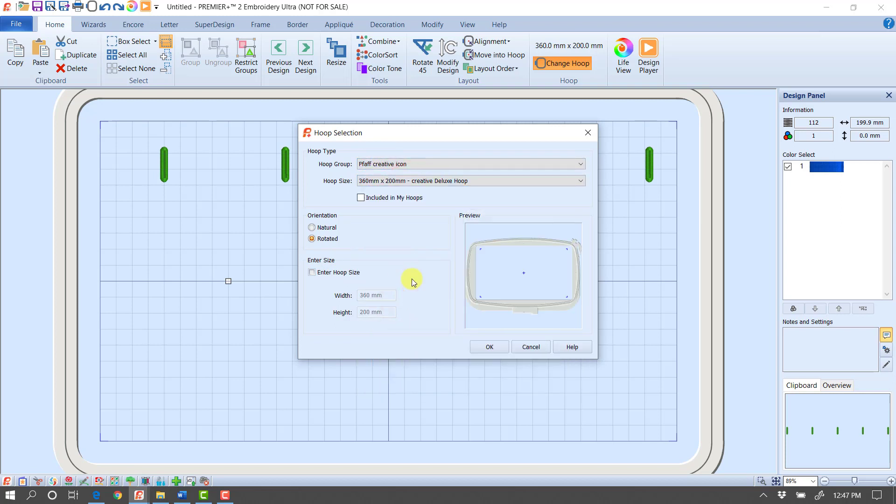
left_click(328, 228)
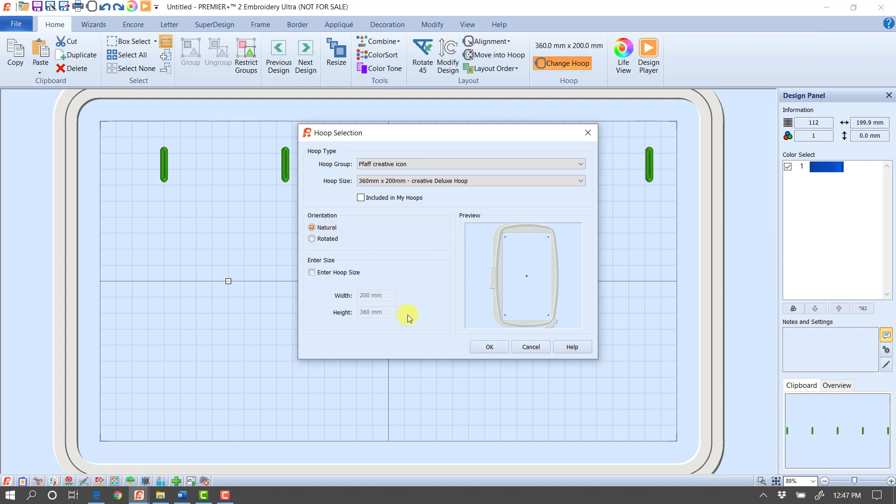
left_click(487, 347)
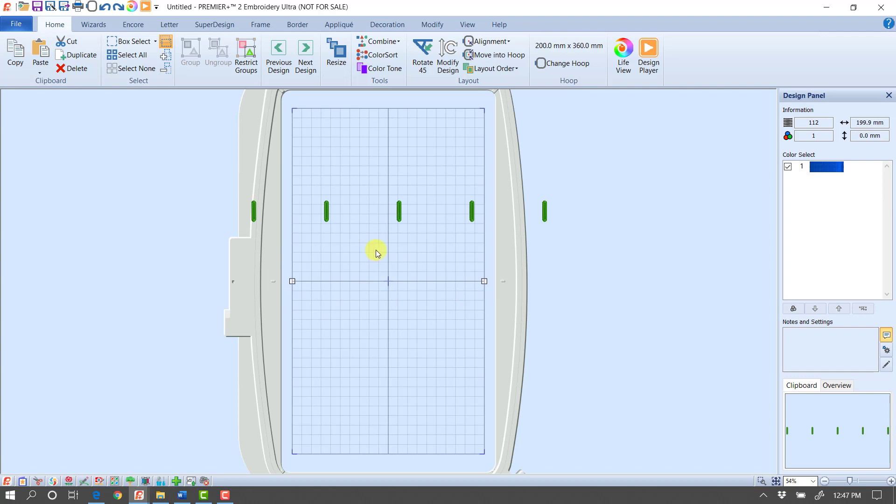
Step: Hide the grid and rotate the blue motif line 90 degrees so it runs vertically
left_click(467, 24)
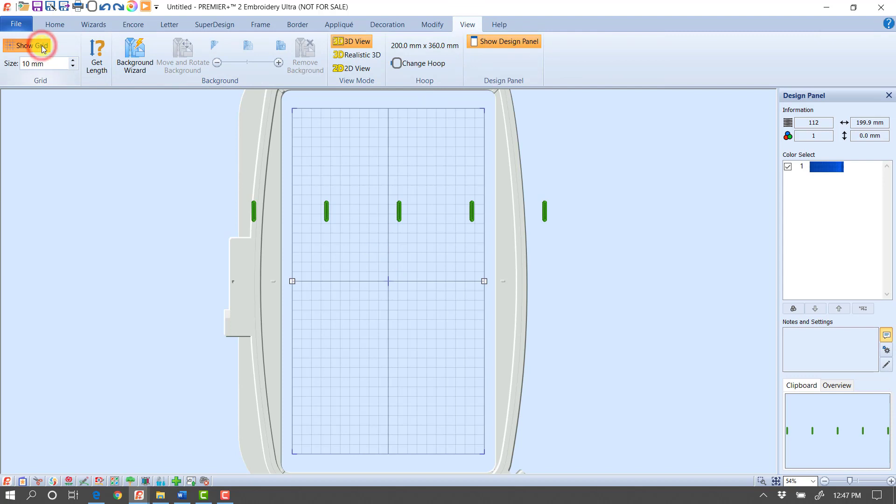
left_click(28, 45)
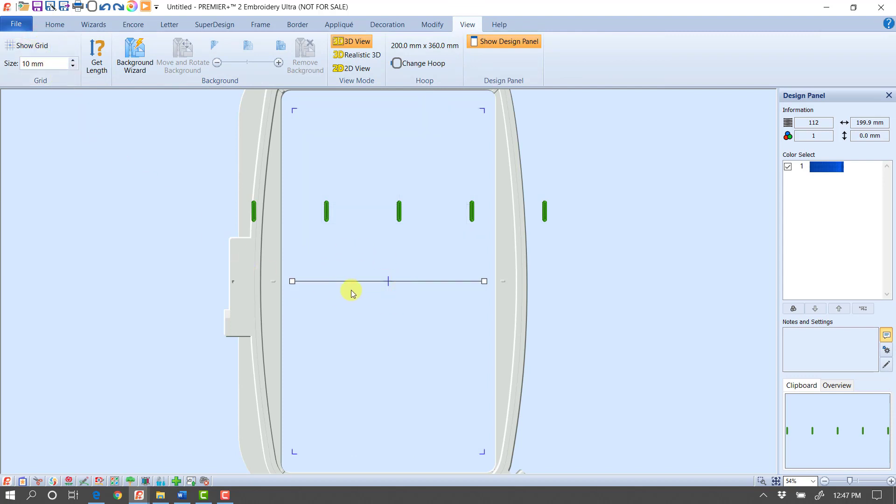
left_click(61, 26)
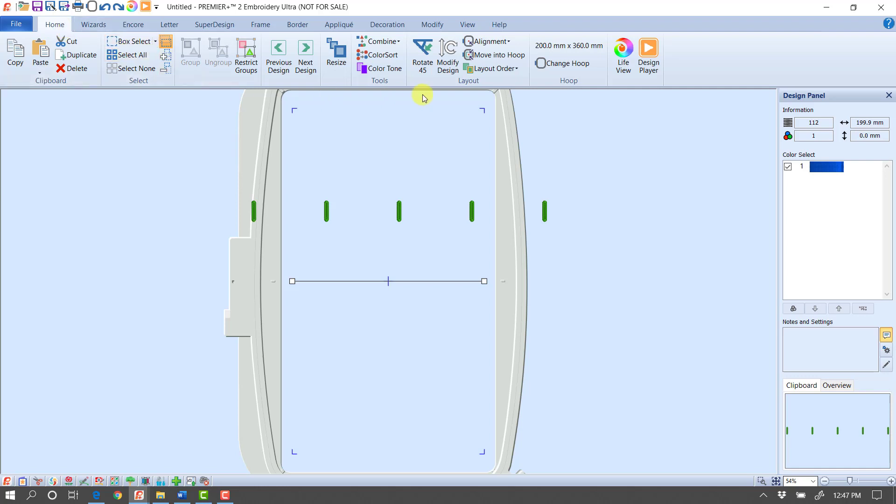
left_click(428, 71)
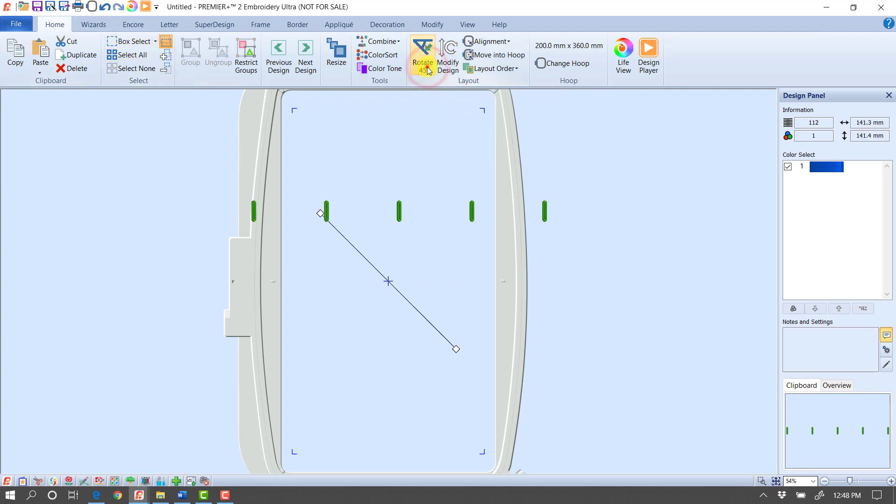
left_click(427, 71)
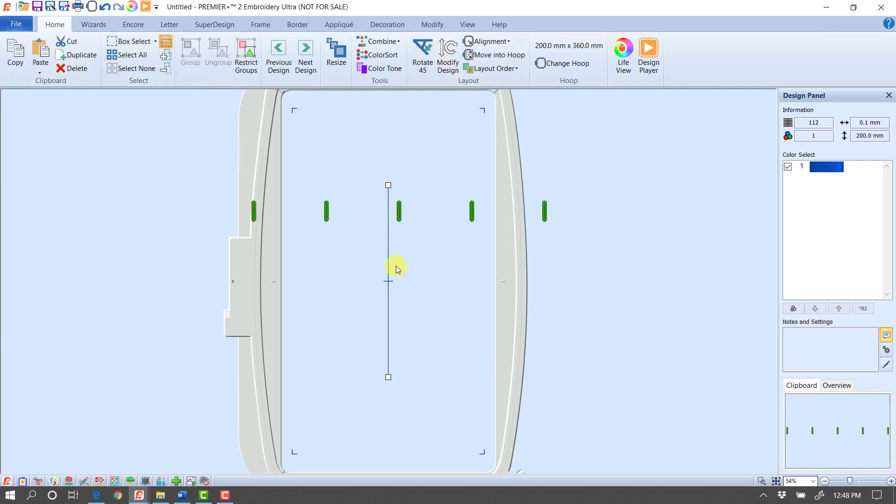
Step: Rotate the buttonhole group 90 degrees into a vertical column and move it inside the hoop, just right of the blue line
left_click(399, 212)
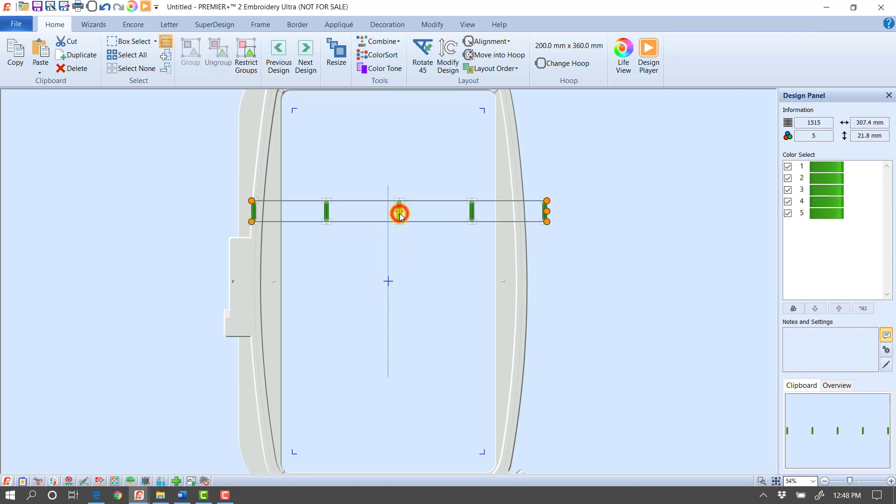
left_click(423, 59)
left_click(422, 58)
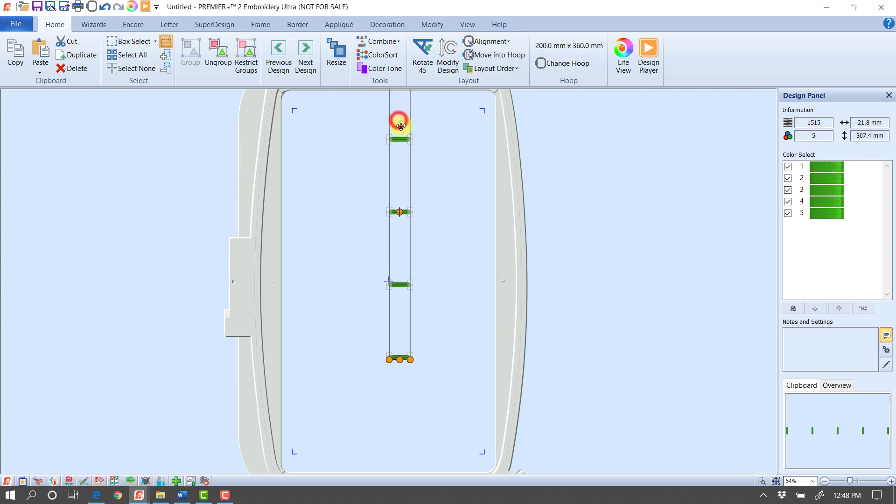
left_click_drag(401, 125, 414, 193)
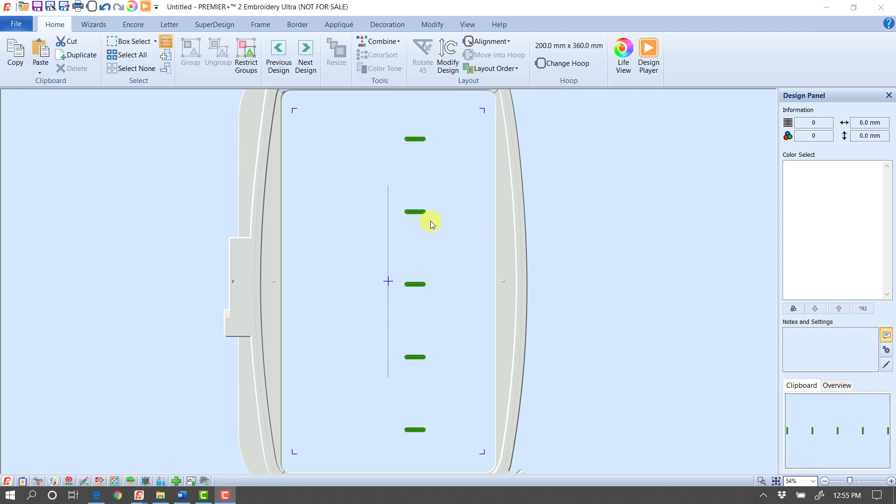
Step: Show the grid and set its size to 10 mm
left_click(468, 24)
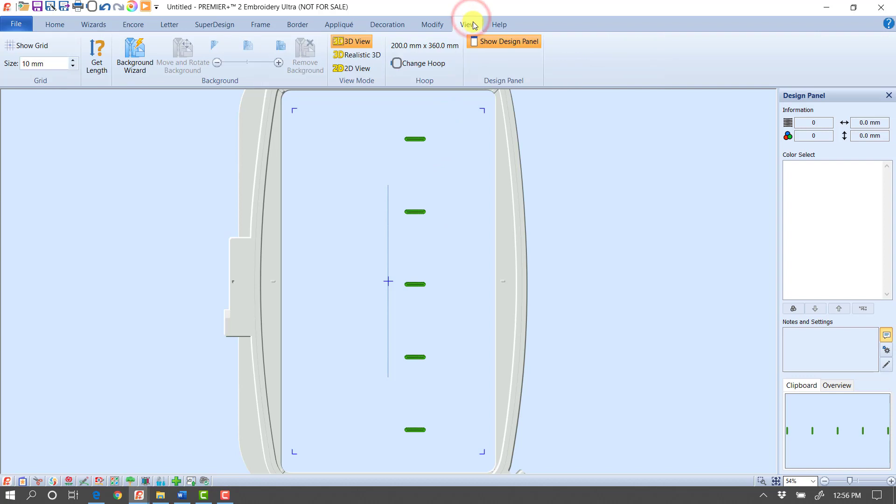
left_click(39, 46)
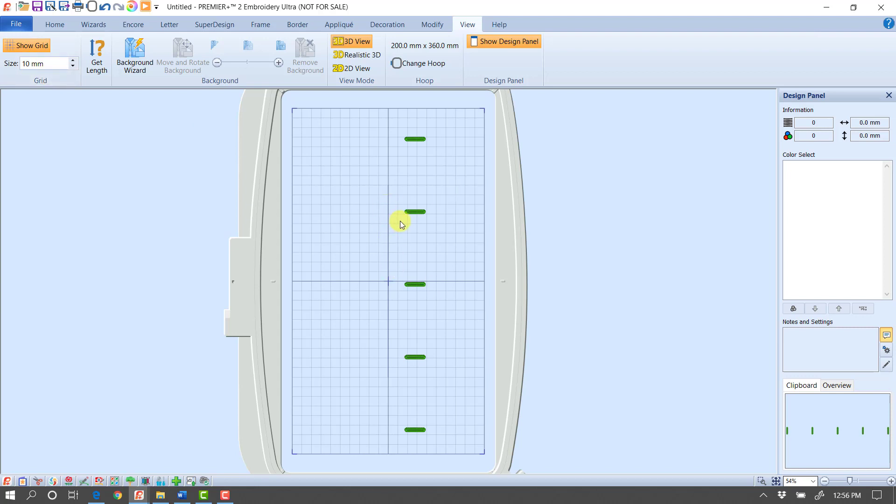
left_click(56, 66)
type(".375\"")
key("Tab")
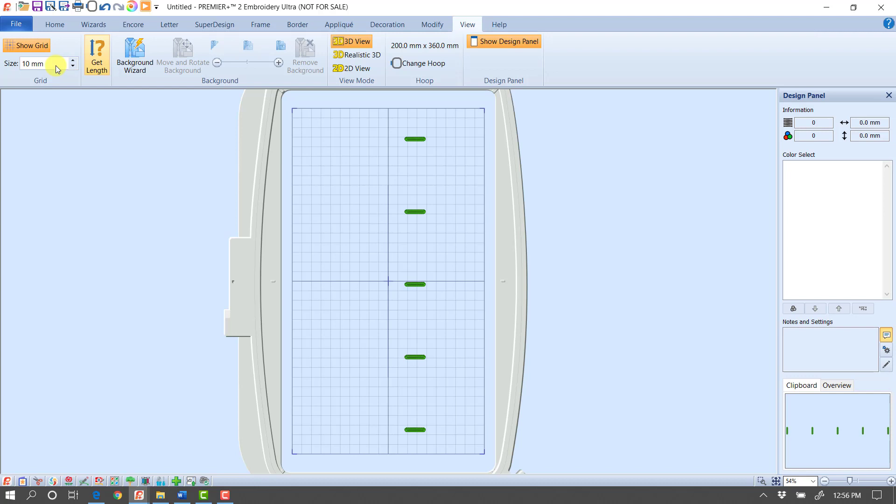
Step: Move the buttonhole group so its middle buttonhole sits on the hoop's horizontal centre line, about one grid square right of the blue line
left_click(416, 285)
left_click_drag(417, 284, 414, 281)
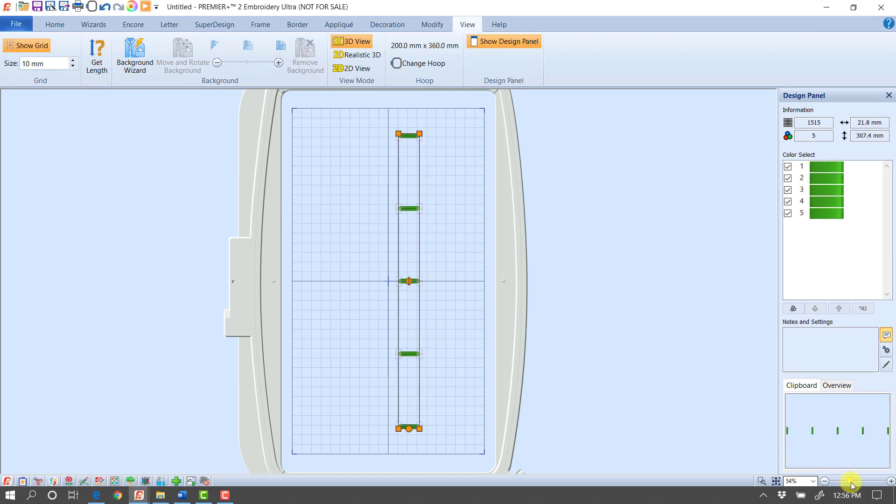
left_click_drag(849, 480, 873, 486)
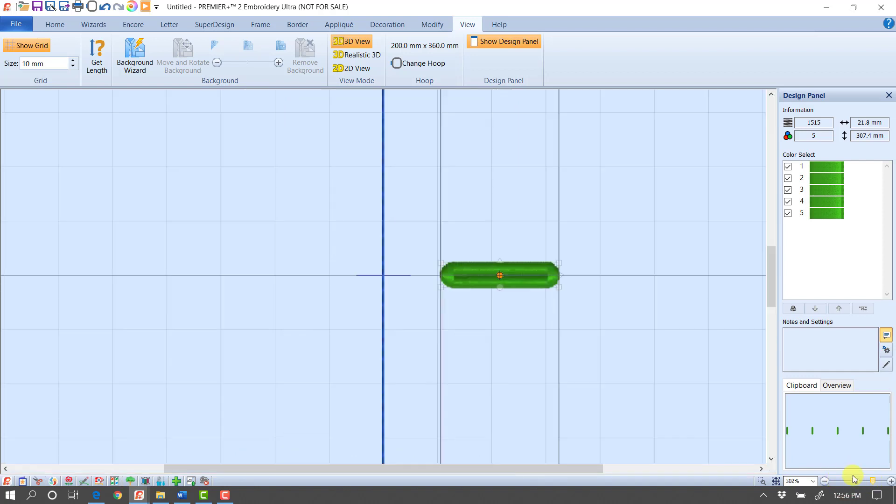
mouse_move(478, 198)
left_mouse_down()
mouse_move(492, 199)
mouse_move(474, 196)
left_mouse_up()
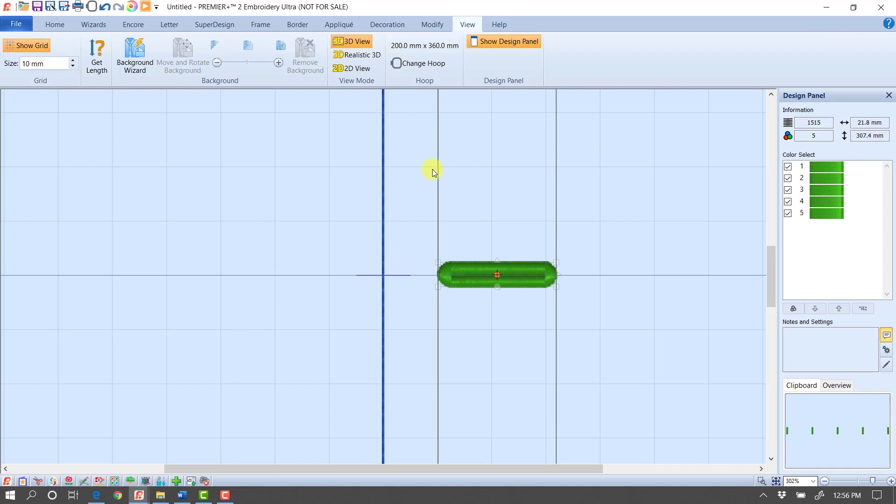
Step: Measure the gap from the blue line to the middle buttonhole, and nudge the buttonhole group slightly closer to the line
left_click(97, 70)
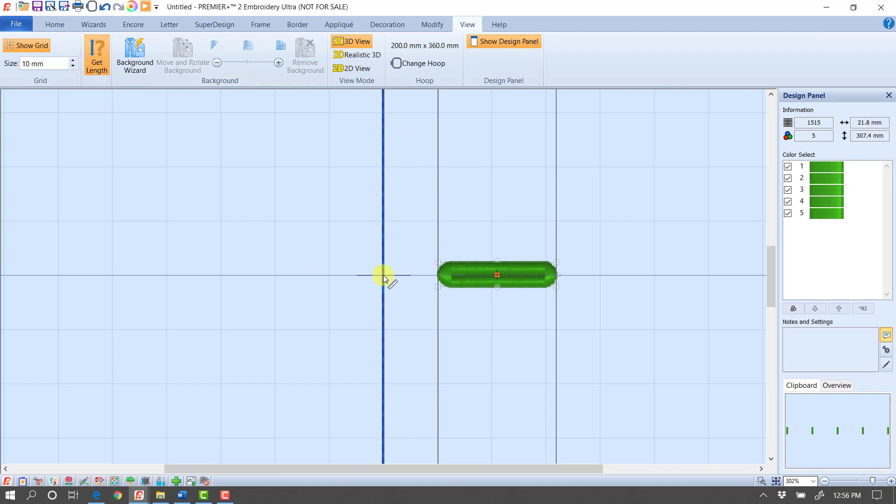
left_click_drag(383, 276, 446, 275)
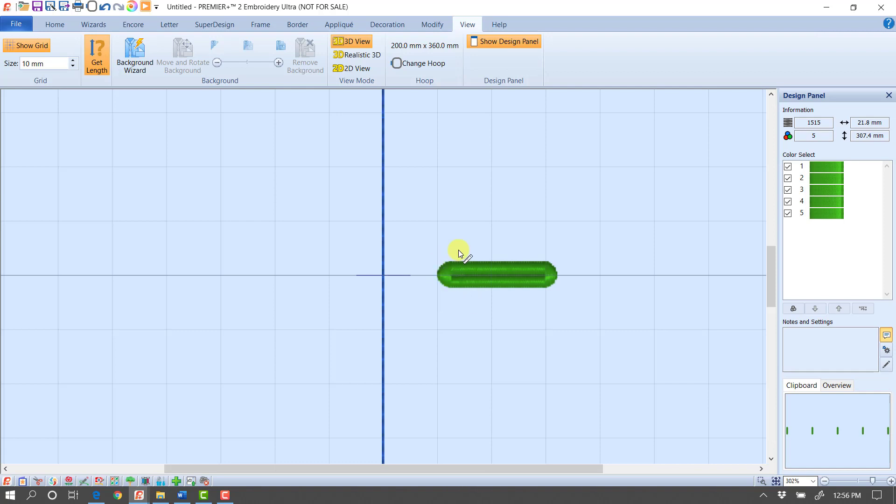
right_click(458, 251)
left_click_drag(499, 267, 496, 268)
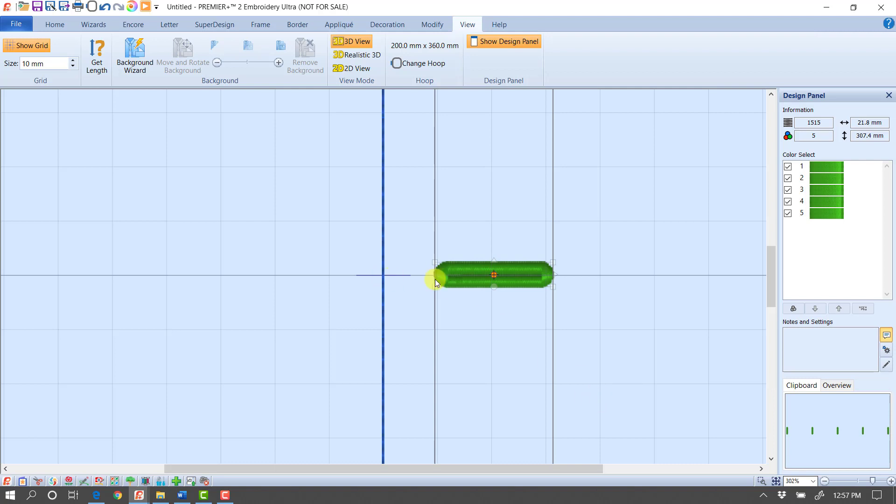
left_click(775, 482)
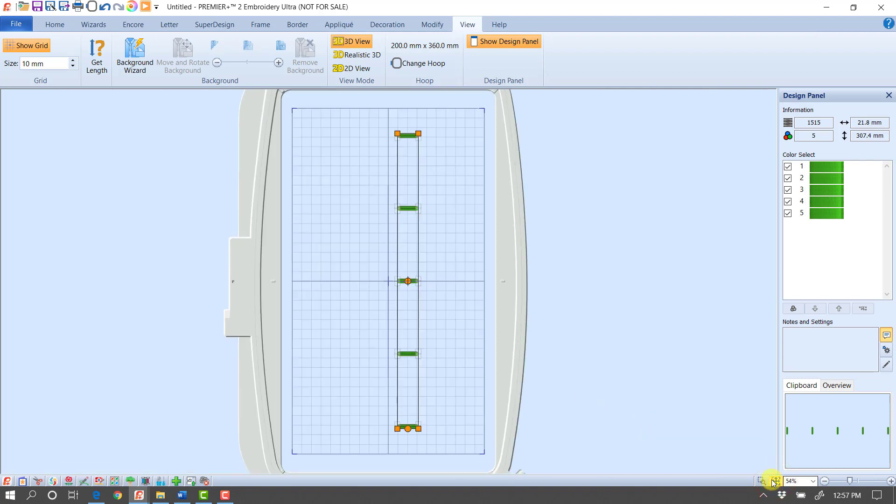
Step: Preview the stitch-out in Design Player, scrubbing back to the alignment line and forward to the finished buttonholes
left_click(54, 25)
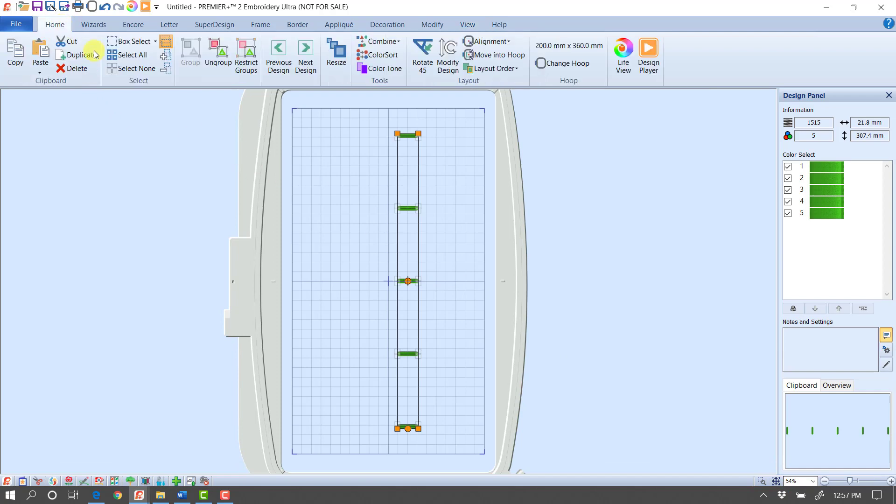
left_click(647, 67)
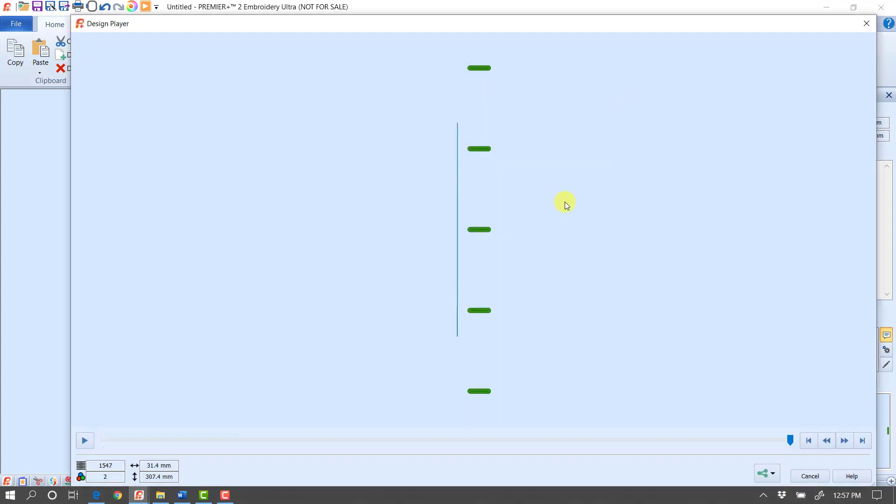
left_click_drag(790, 440, 147, 446)
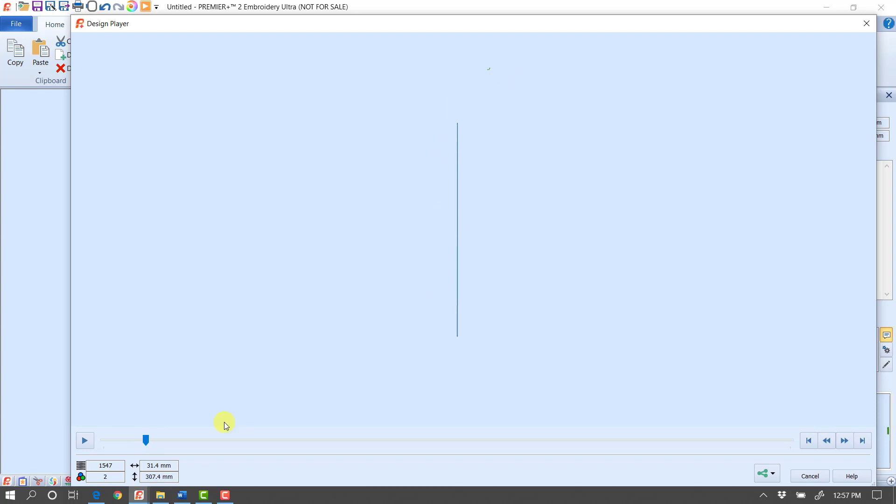
left_click_drag(143, 443, 793, 461)
left_click(810, 476)
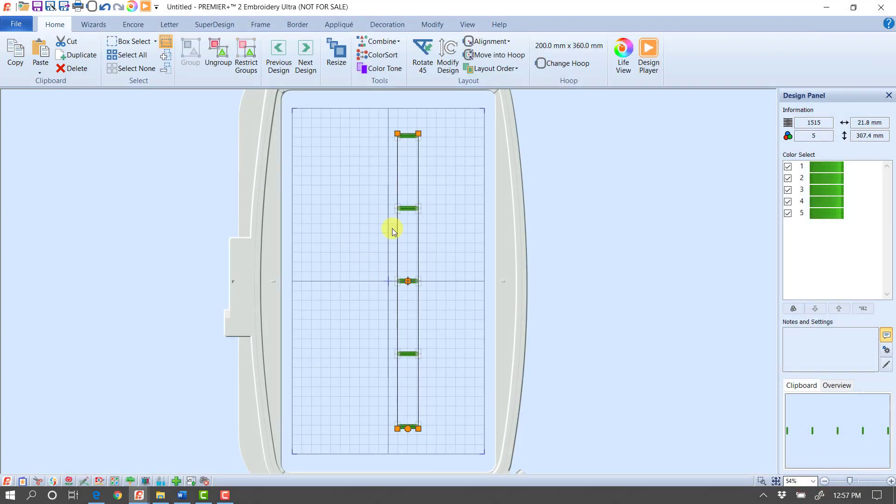
Step: Cycle the selection through the blue alignment line and the buttonhole group to check both designs, leaving nothing selected
left_click(386, 242)
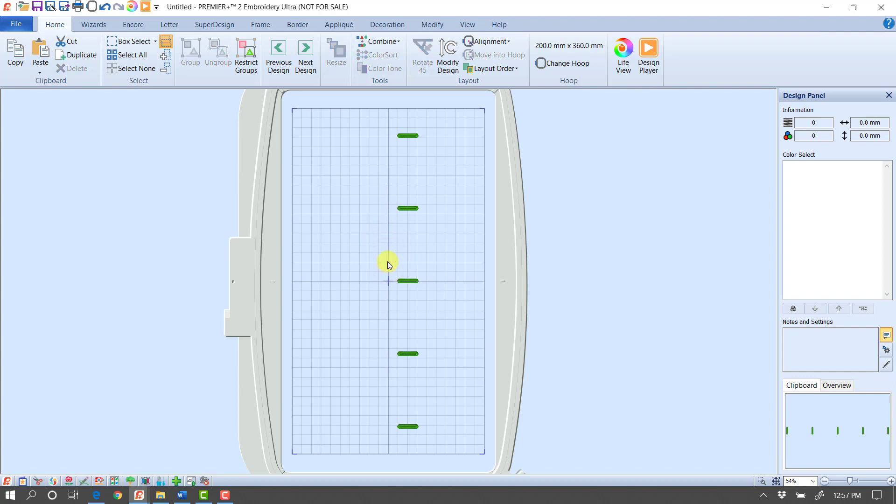
left_click(300, 68)
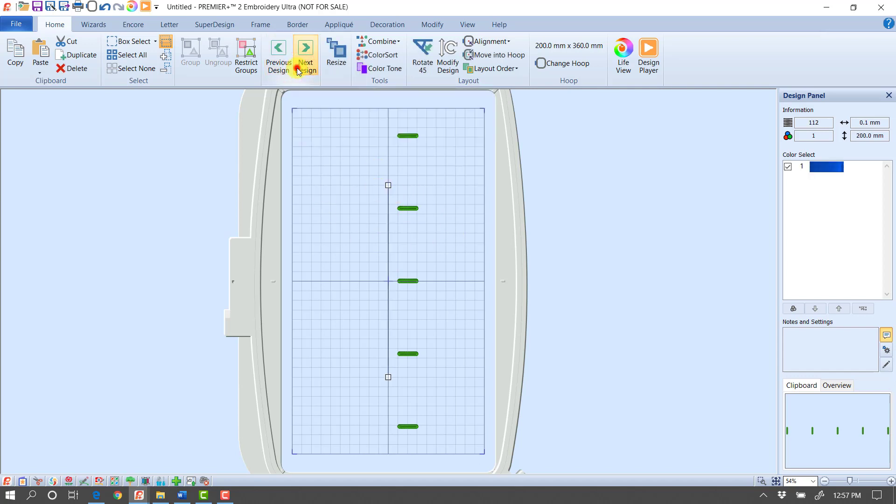
left_click(300, 69)
left_click(299, 70)
left_click(299, 70)
left_click(299, 69)
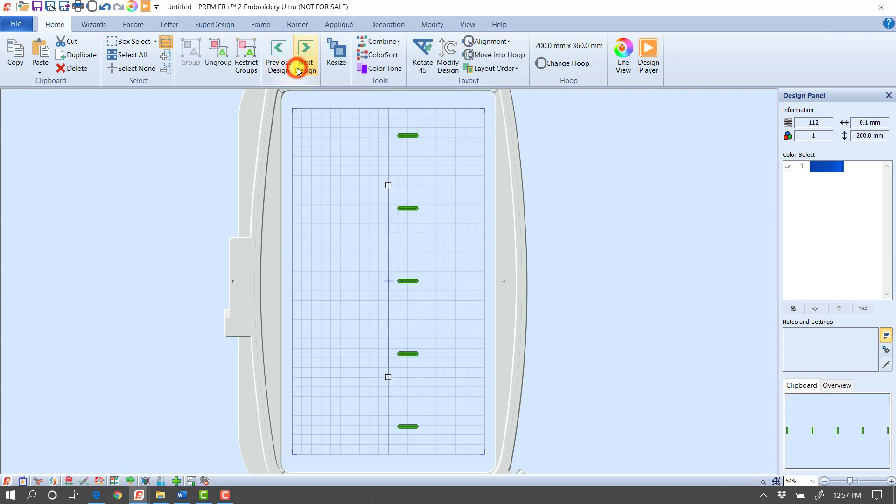
key("Tab")
key("Tab")
key("Tab")
key("Tab")
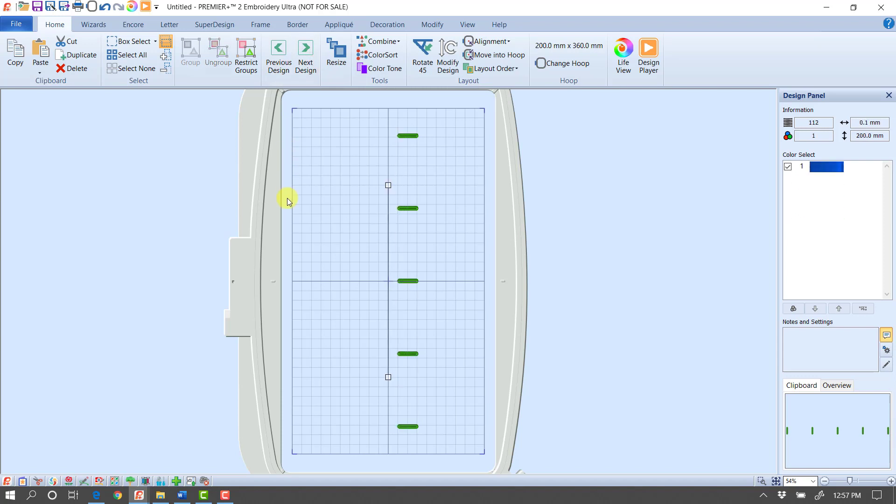
key("Tab")
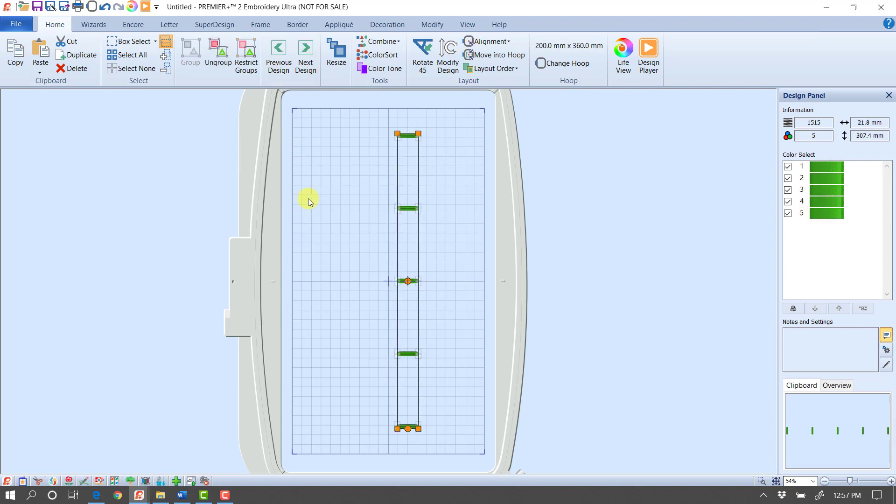
left_click(308, 198)
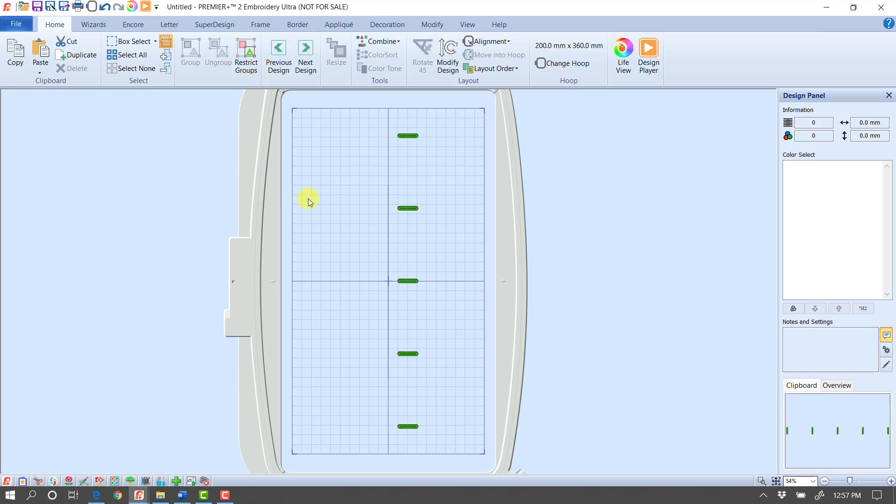